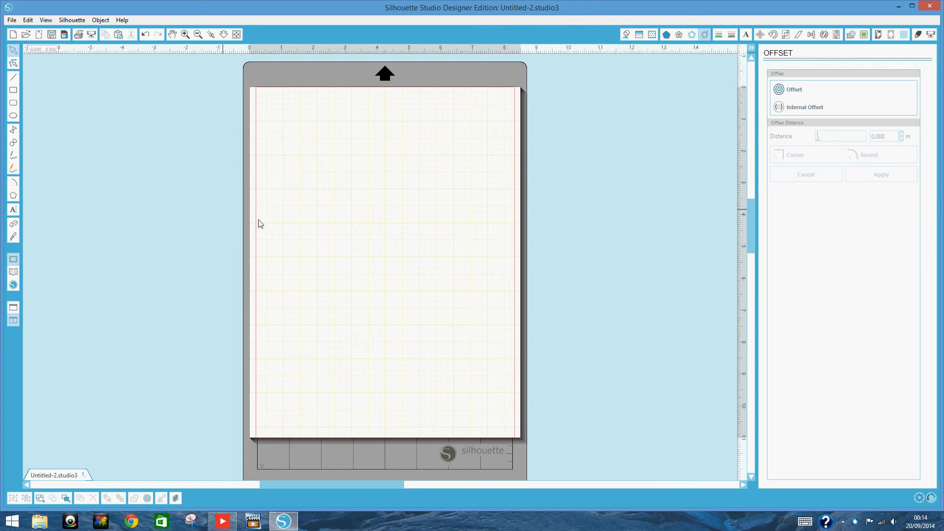
- Create a new drawing and open the double-B lettering design from the My Own Designs library folder in it
click(13, 36)
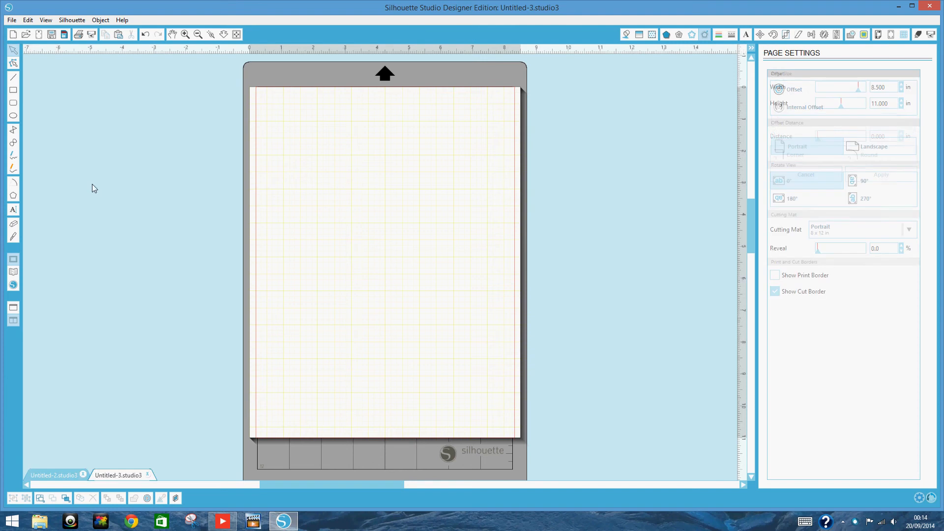
click(17, 274)
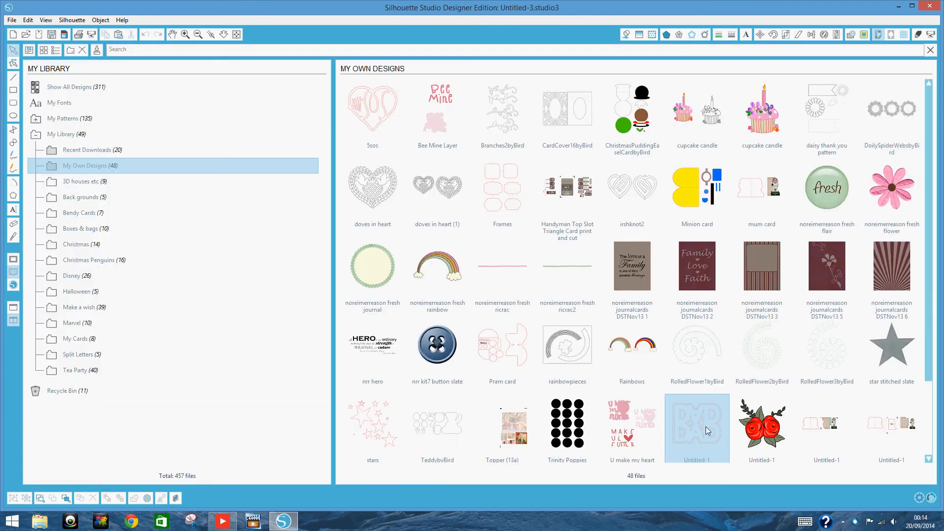
double_click(706, 427)
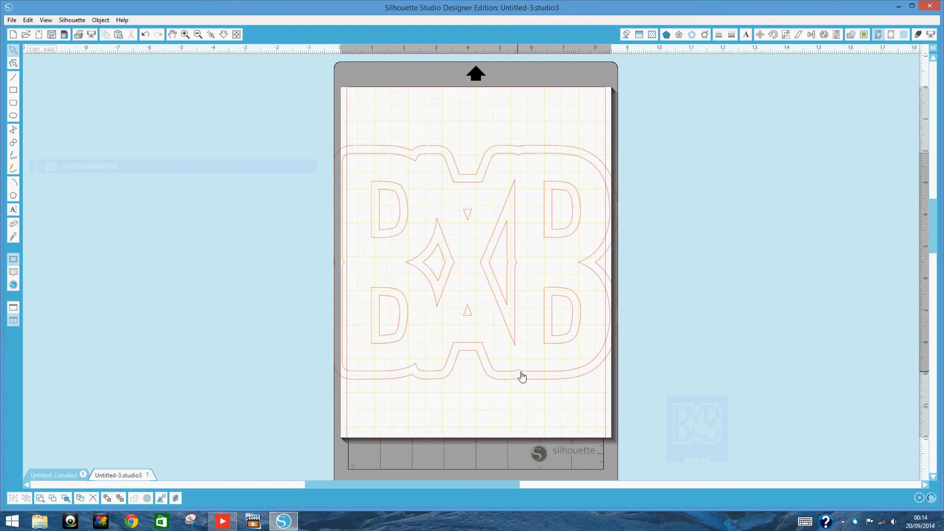
- Separate the design's two lettering layers and stack the inner layer back on the outer one beside the page
drag(522, 377, 173, 374)
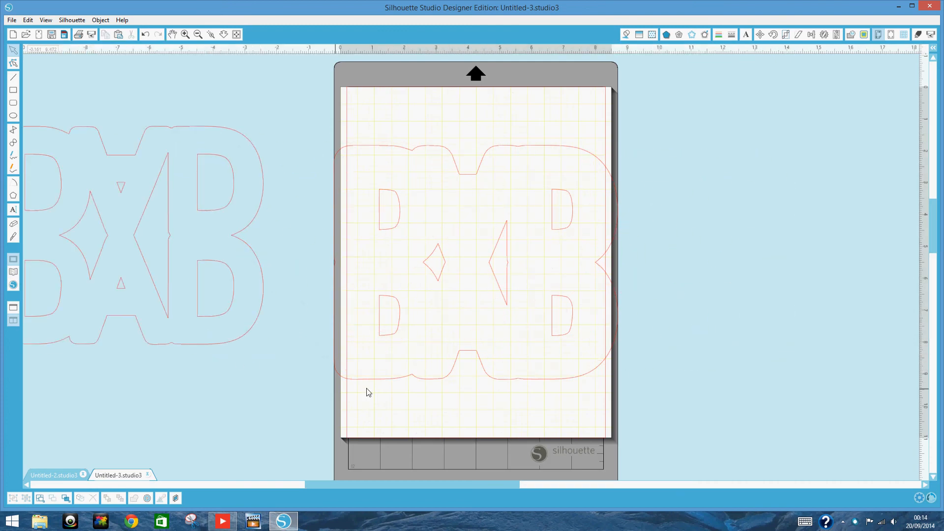
drag(400, 385, 736, 384)
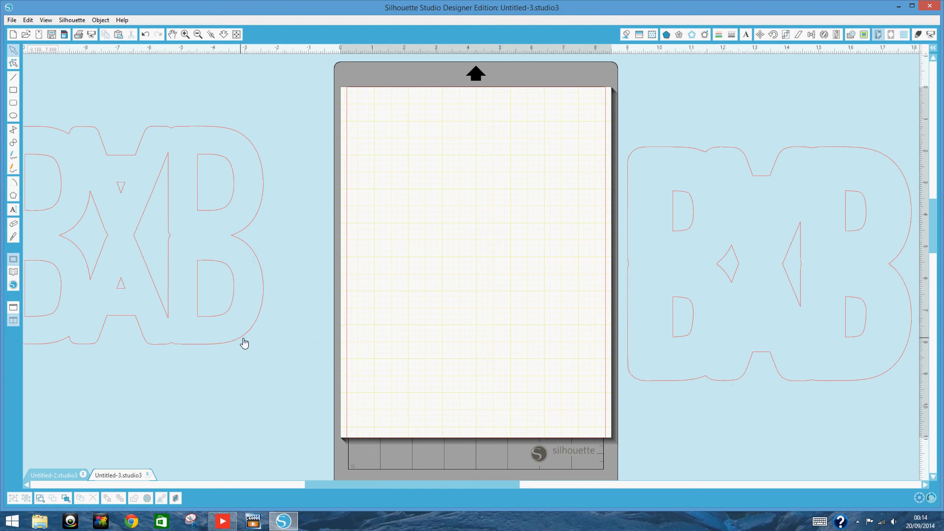
drag(245, 343, 542, 372)
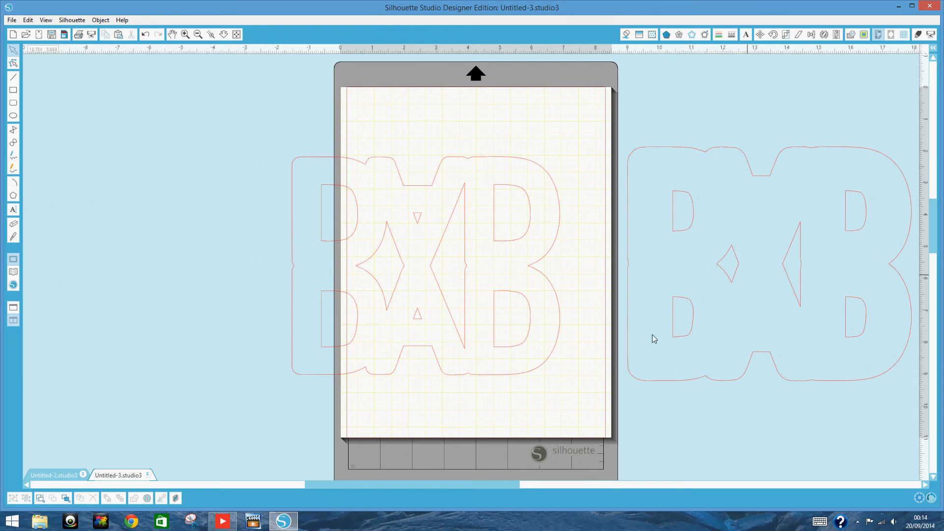
drag(520, 379, 860, 375)
click(860, 375)
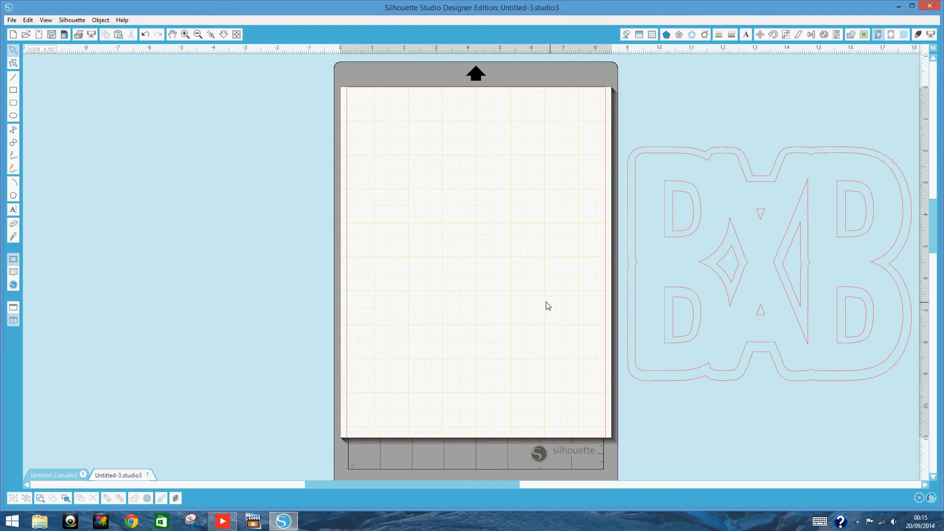
- Close the example drawing Untitled-3.studio3 without saving the changes
click(776, 159)
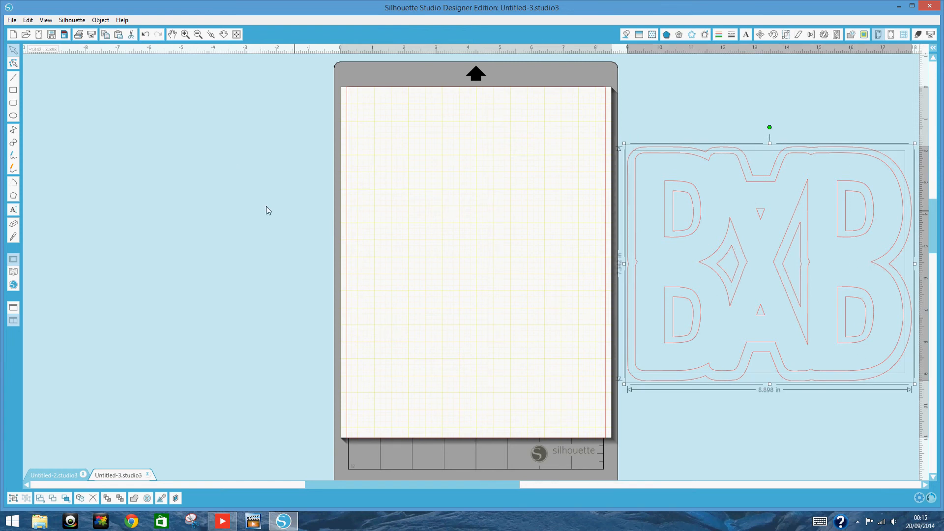
click(214, 184)
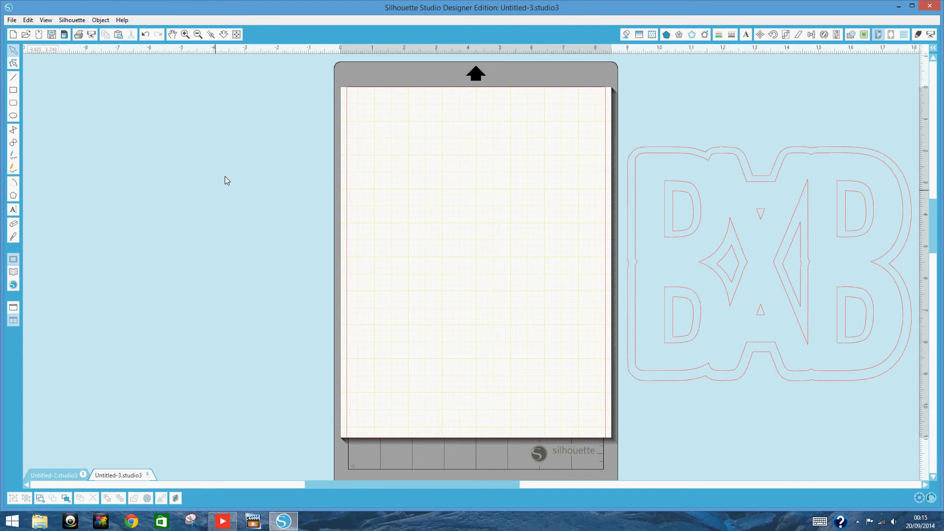
click(148, 475)
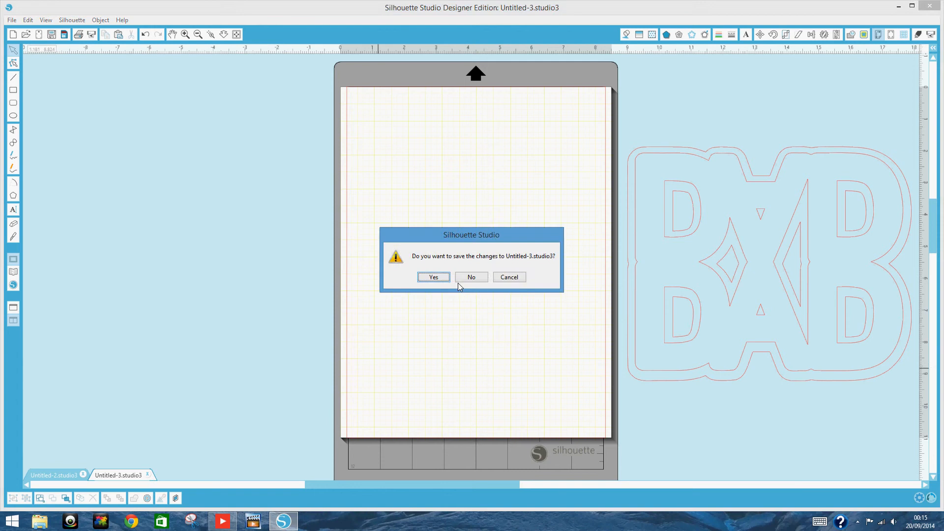
click(467, 275)
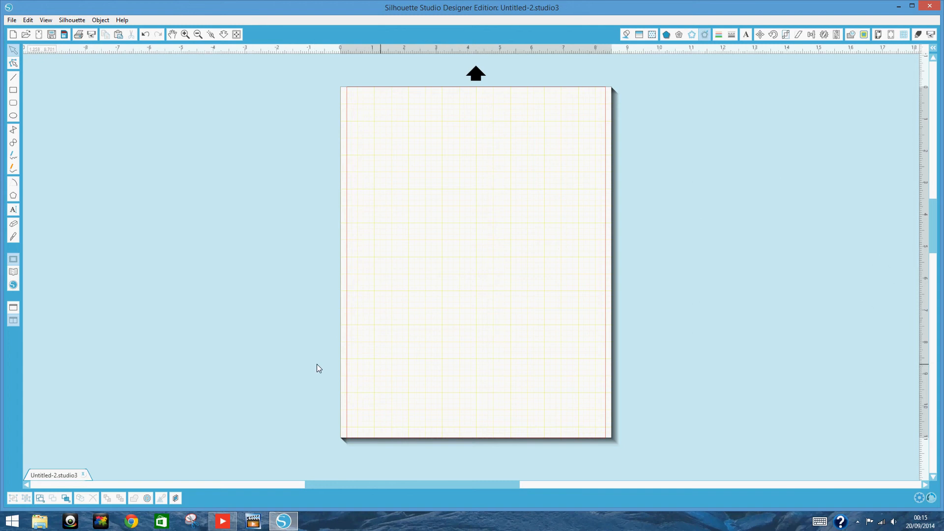
- Add the text "MUM" to the blank page in Arial at 72 pt
drag(370, 485, 397, 484)
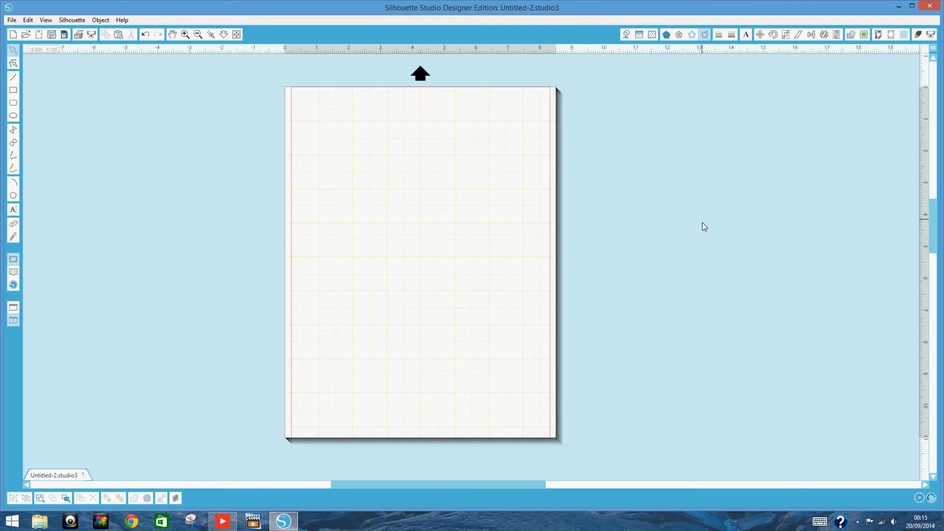
click(13, 211)
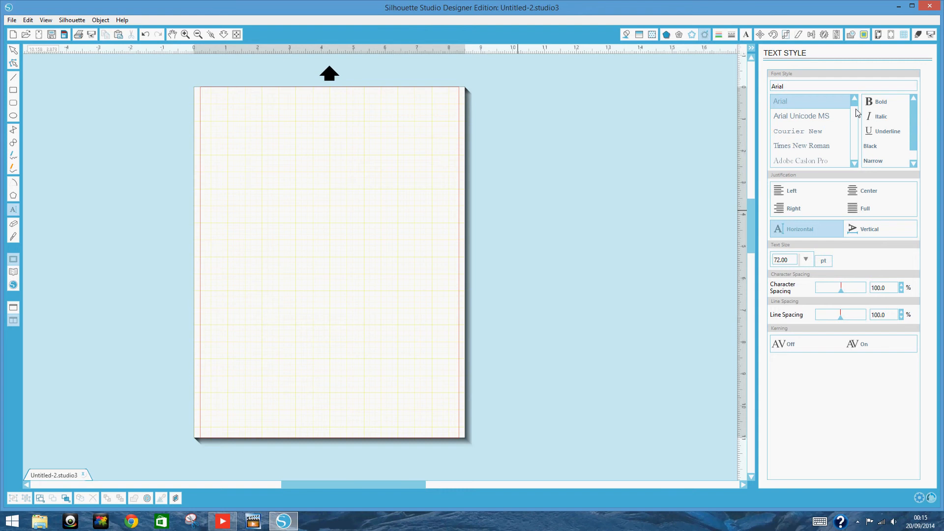
mouse_move(856, 109)
mouse_down()
mouse_move(863, 169)
mouse_move(857, 108)
mouse_up()
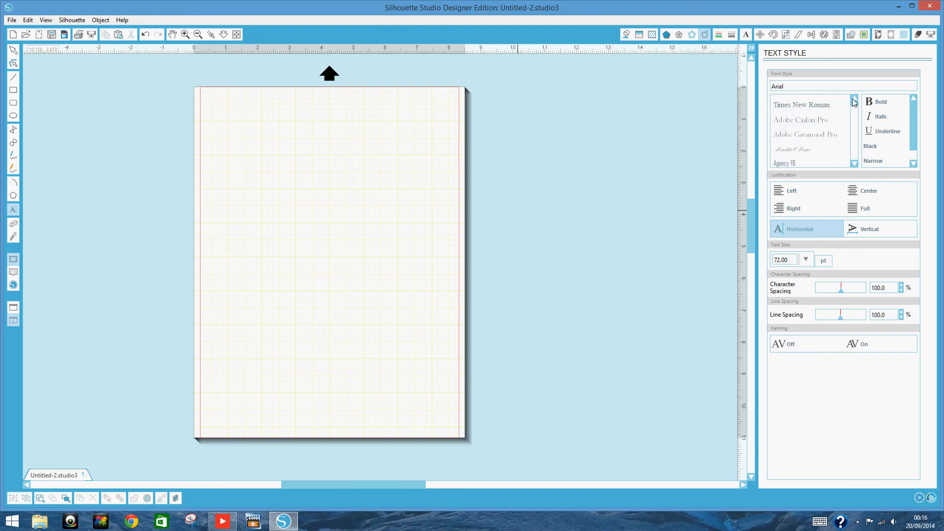
click(856, 101)
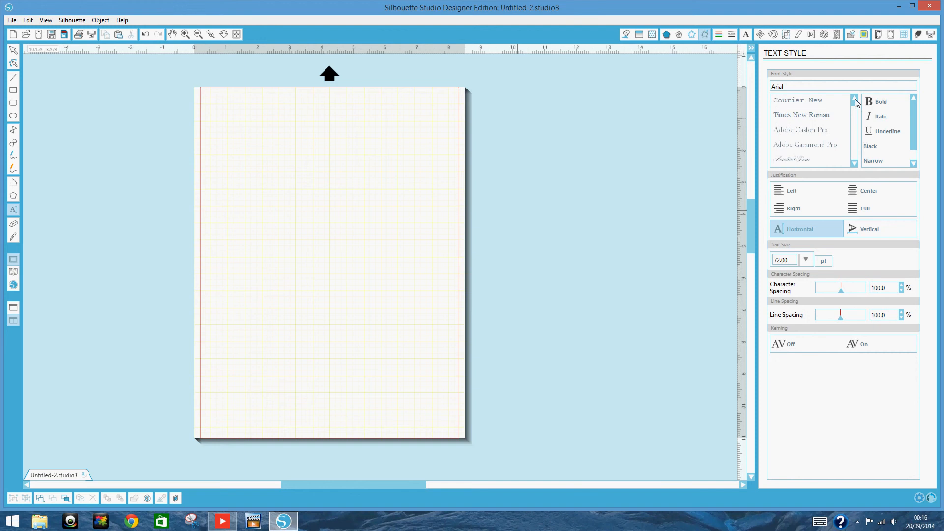
click(856, 101)
click(855, 101)
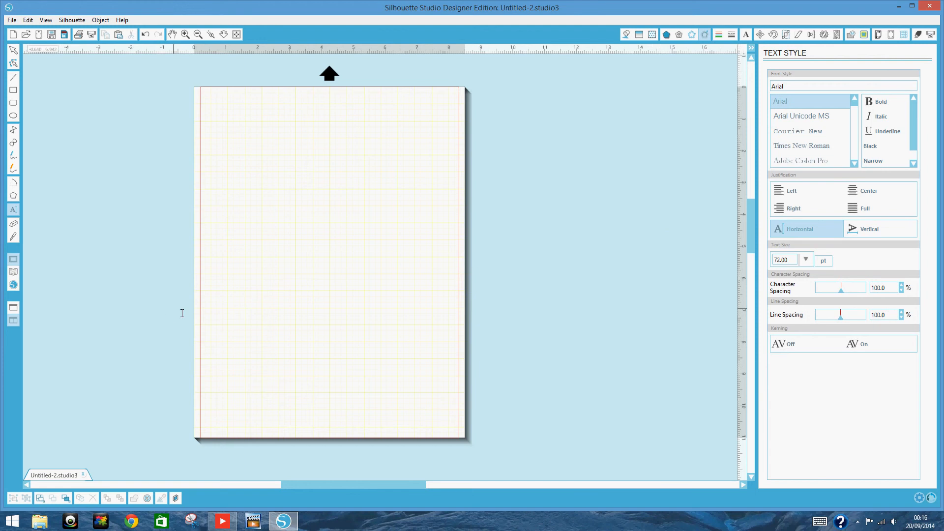
click(252, 292)
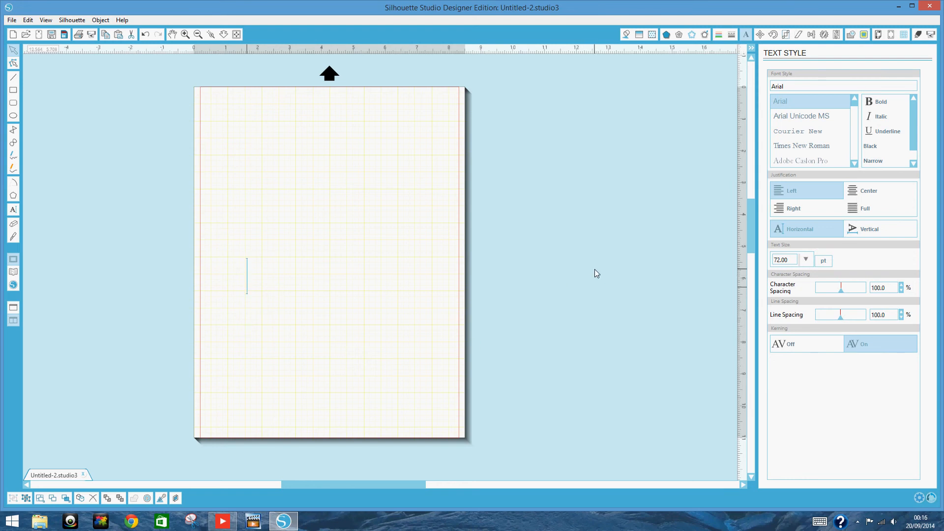
text(MUM)
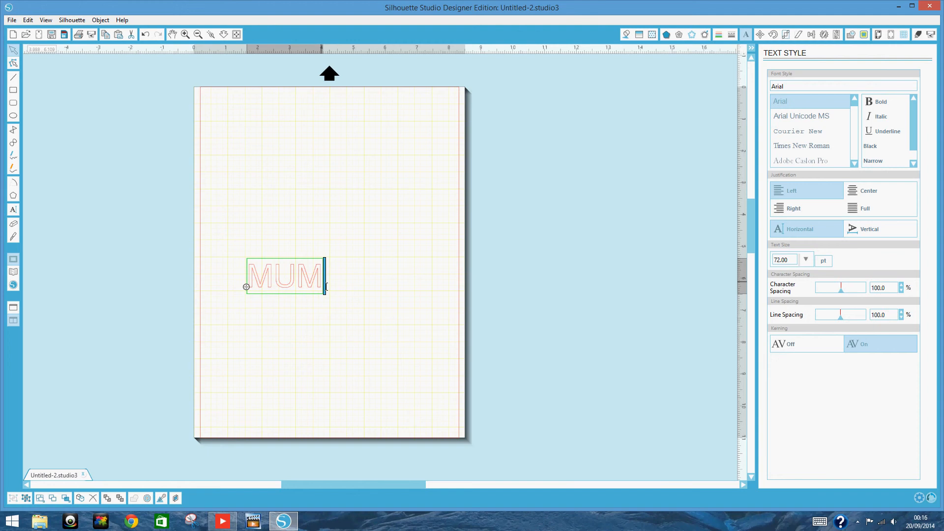
- Change the font of the MUM text to Adobe Caslon Pro
drag(322, 287, 251, 281)
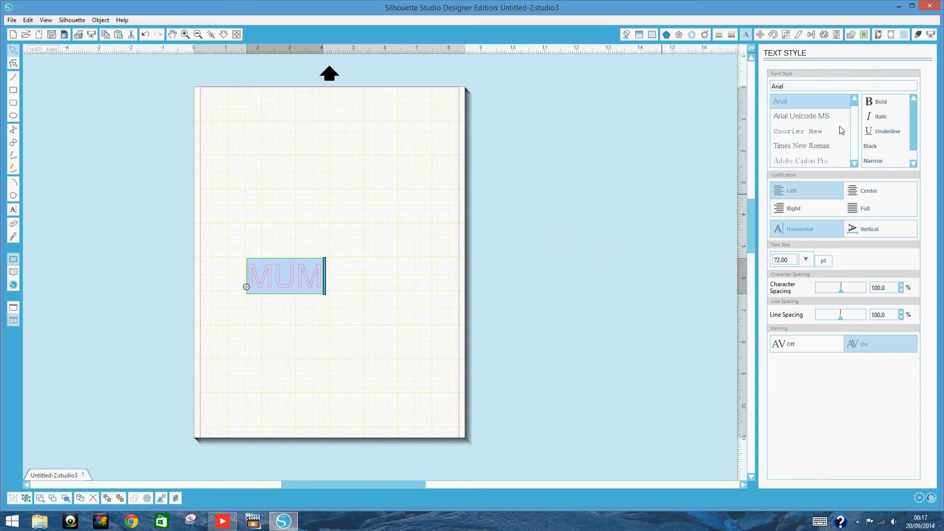
click(809, 162)
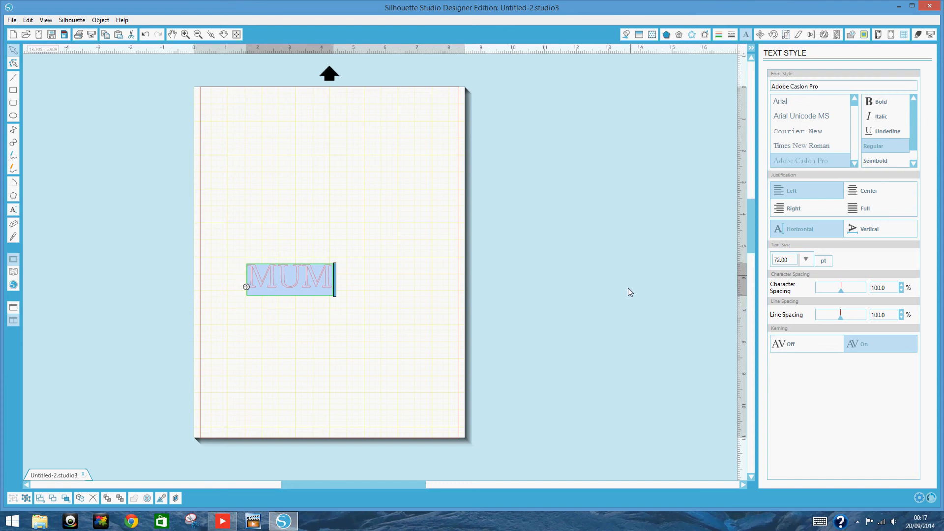
click(445, 295)
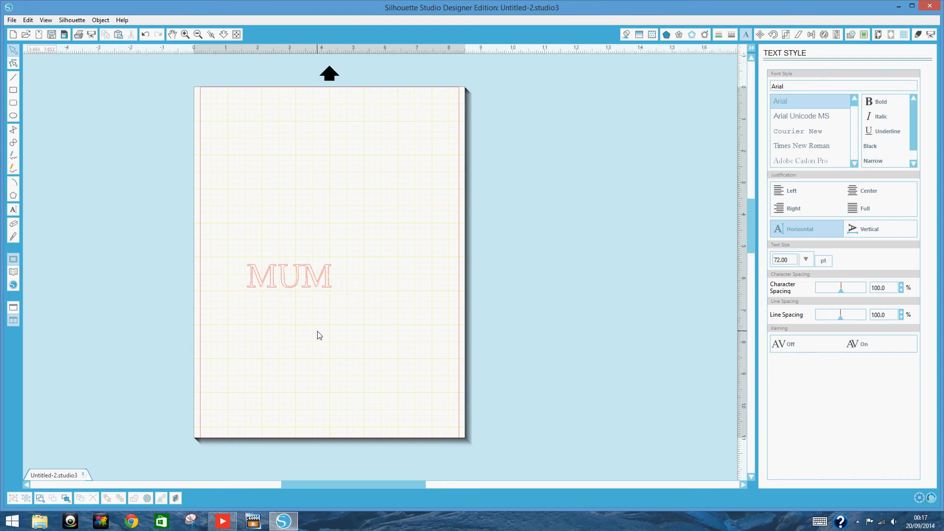
- Set the font of the MUM text back to Arial
double_click(330, 286)
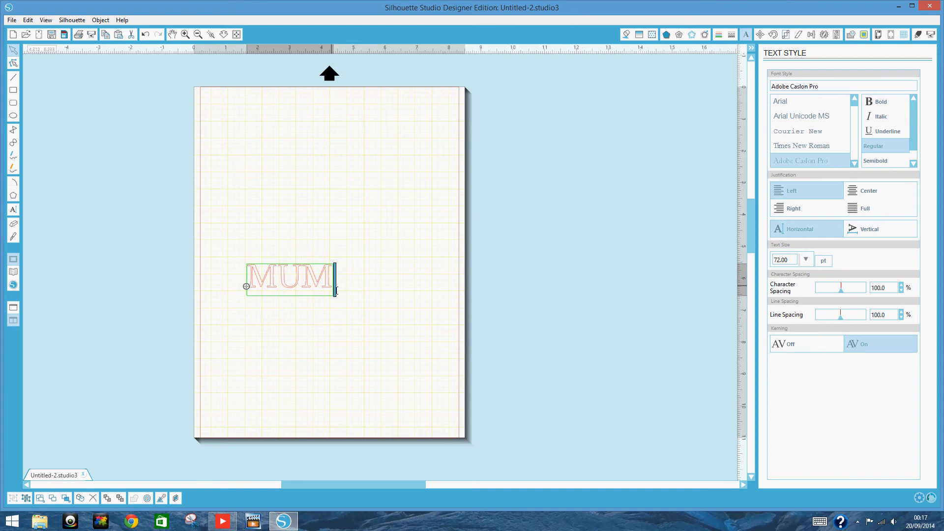
drag(336, 290, 249, 295)
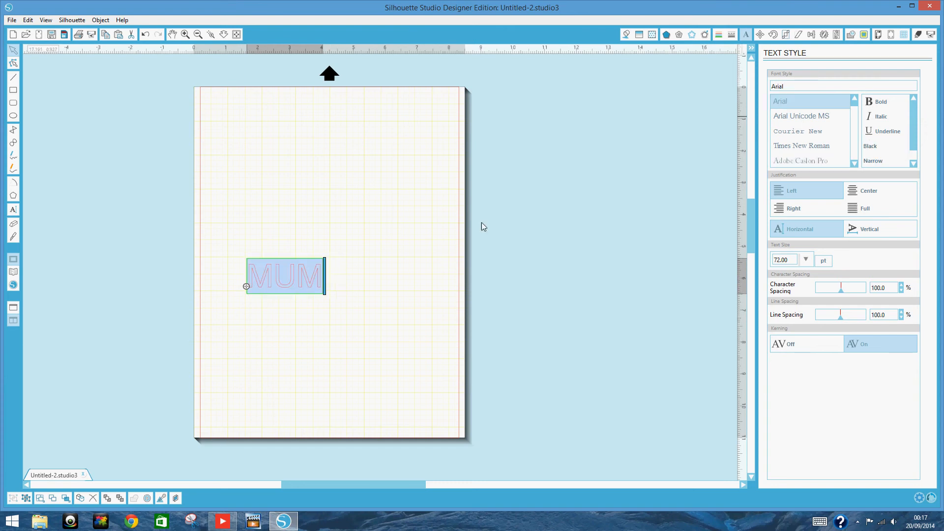
click(383, 307)
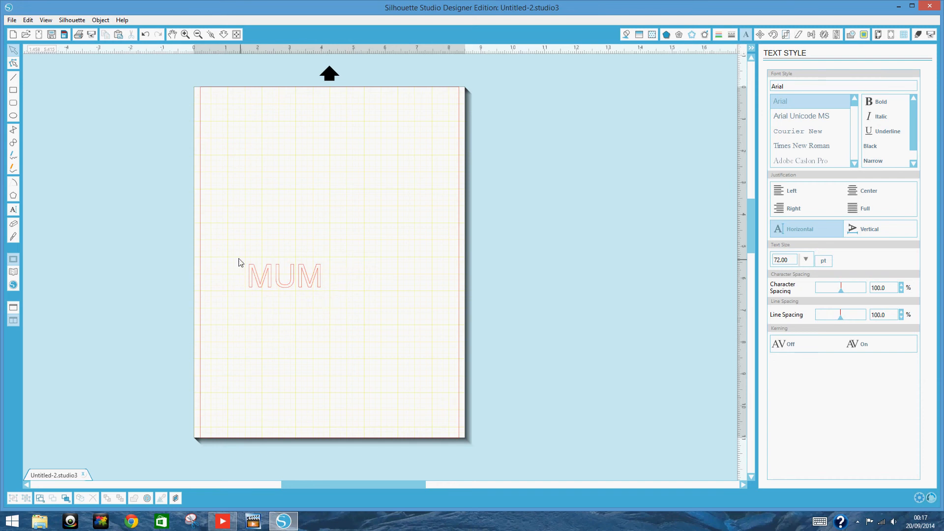
- Stretch the MUM text horizontally to about 5.3 in wide, and undo the stretch
drag(240, 262, 335, 305)
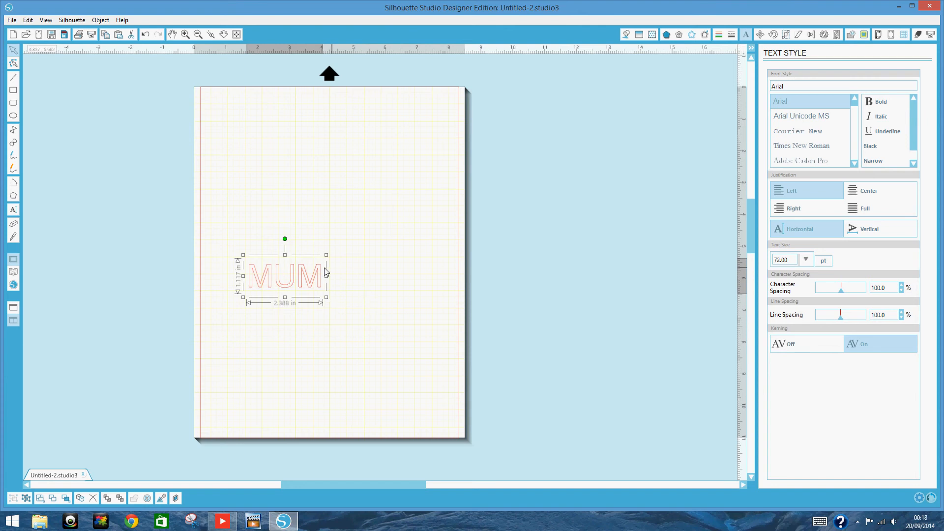
drag(330, 279, 420, 278)
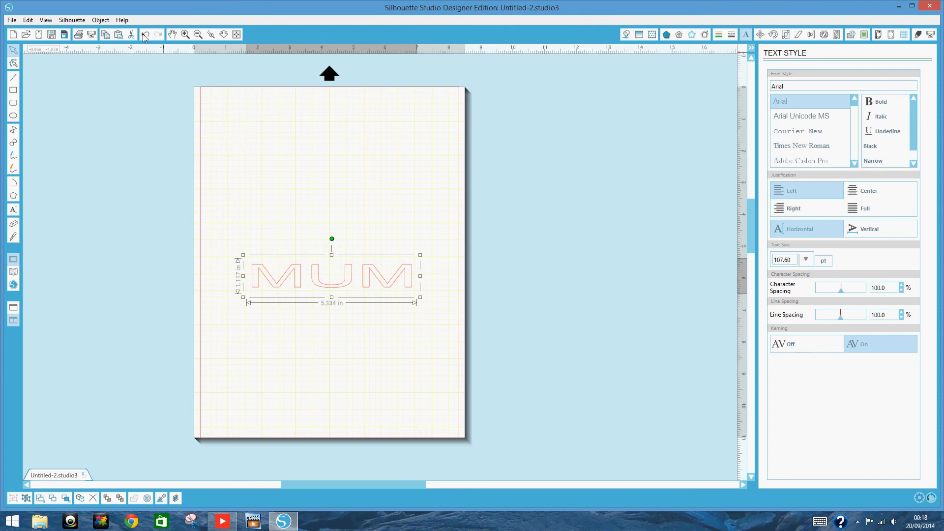
key(ctrl+z)
key(ctrl+z)
key(ctrl+z)
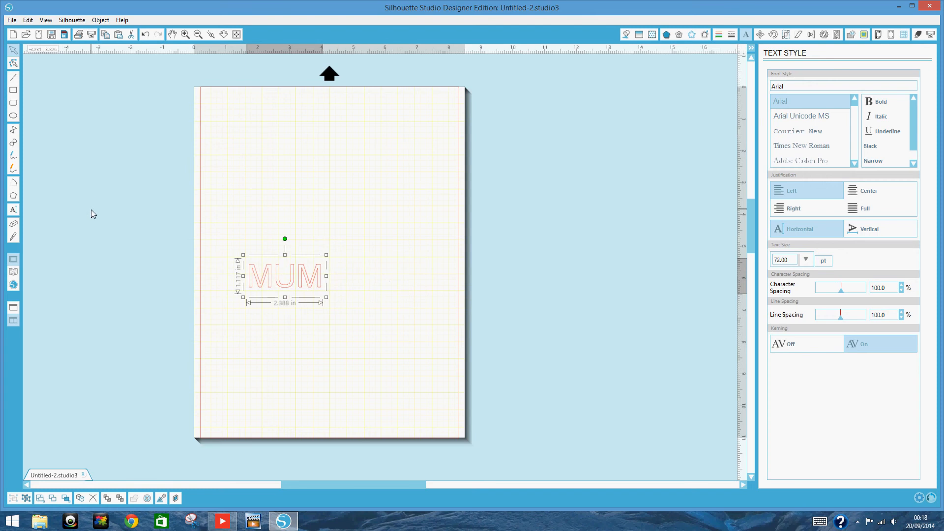
- Redo the horizontal stretch of the MUM text and undo it again
click(162, 33)
click(163, 33)
click(162, 33)
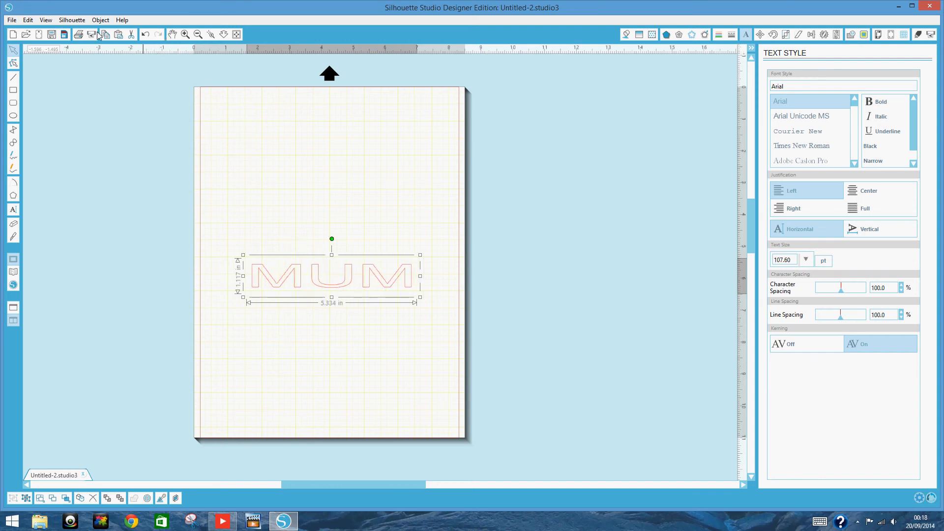
click(145, 34)
click(145, 33)
key(ctrl+z)
key(ctrl+z)
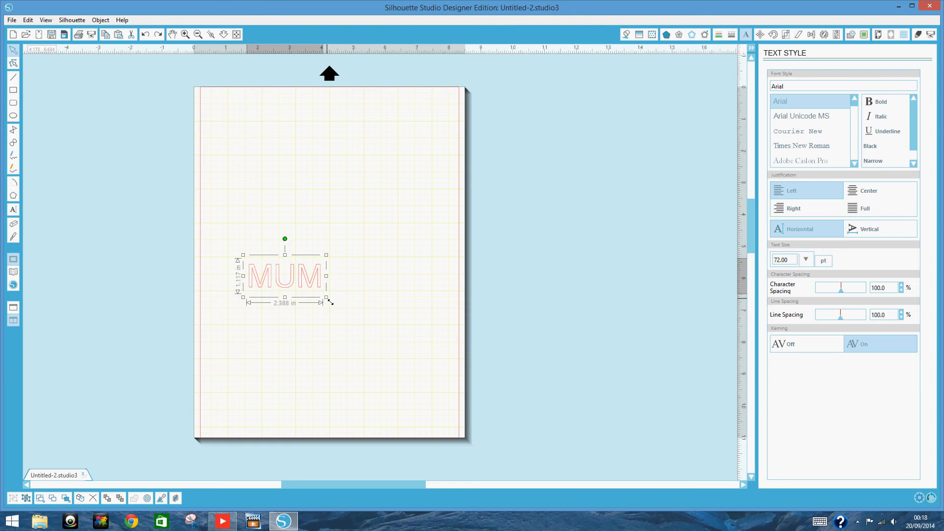
- Enlarge the MUM text proportionally to about 6.4 in wide by 3.0 in high
drag(332, 303, 430, 376)
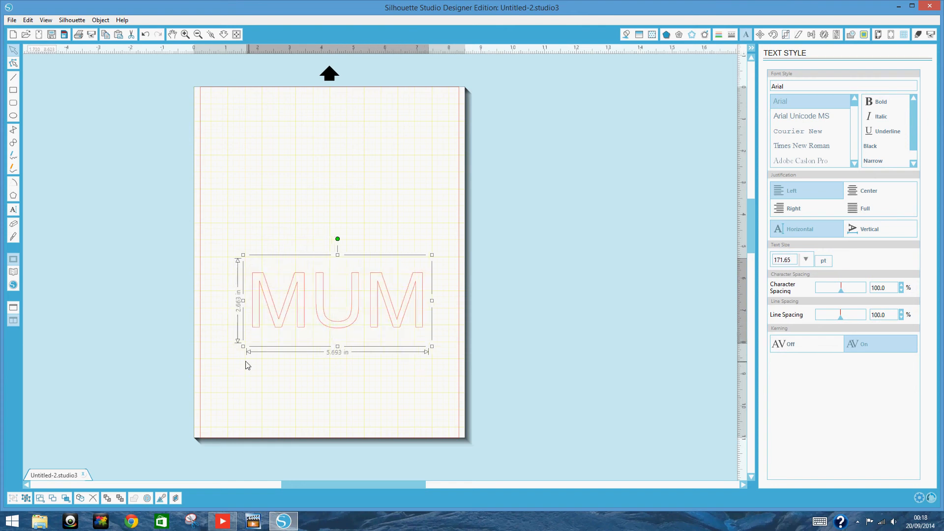
drag(246, 351, 223, 361)
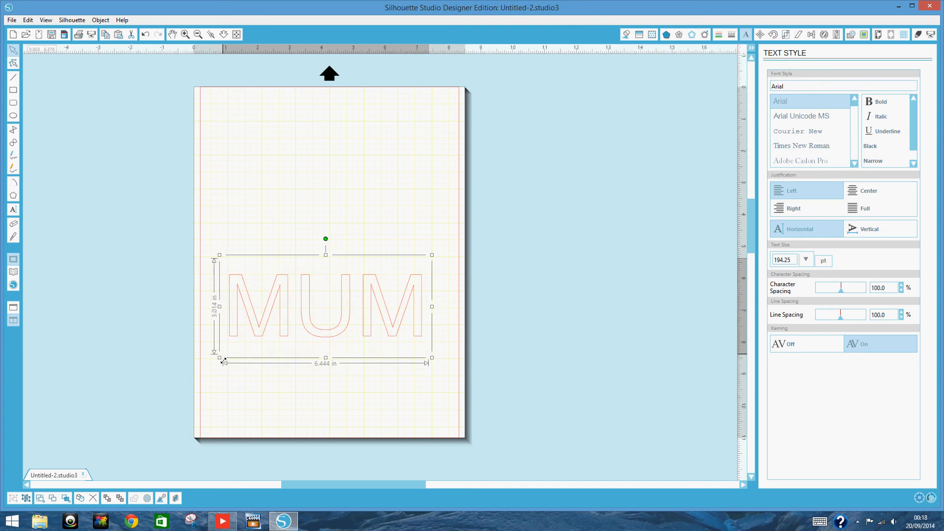
click(135, 371)
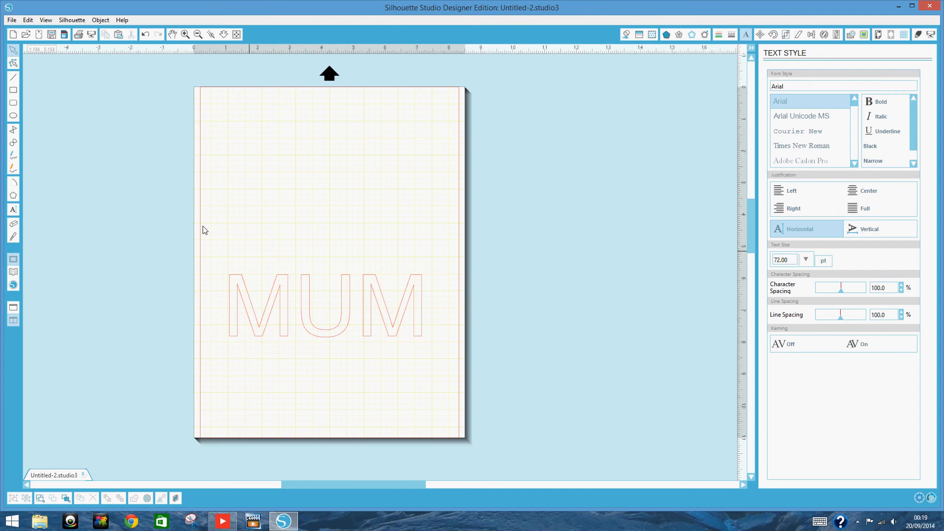
- Create an outward offset of 0.125 in with round corners around the MUM text
click(375, 275)
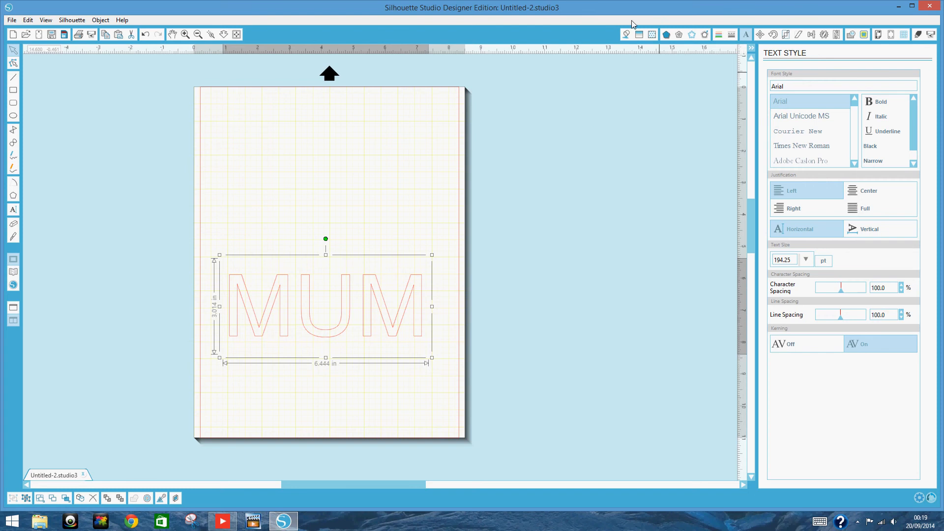
click(705, 35)
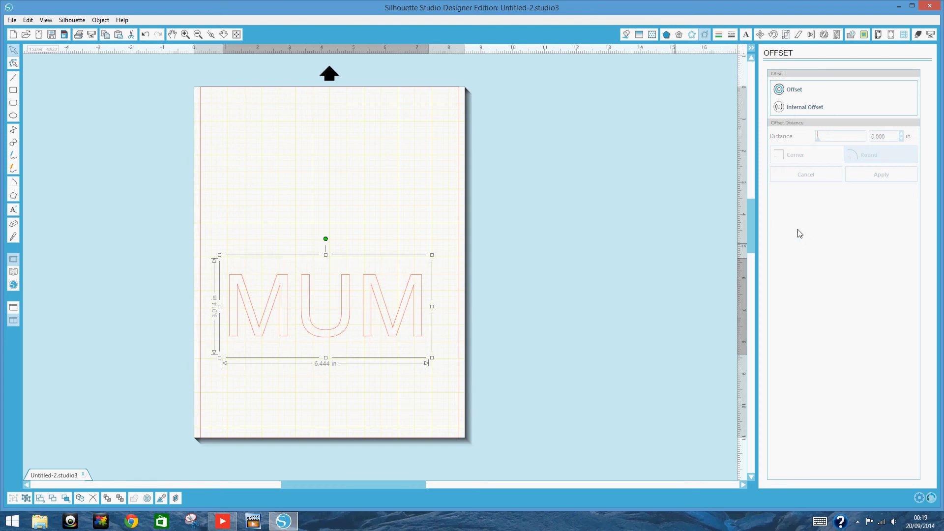
click(778, 93)
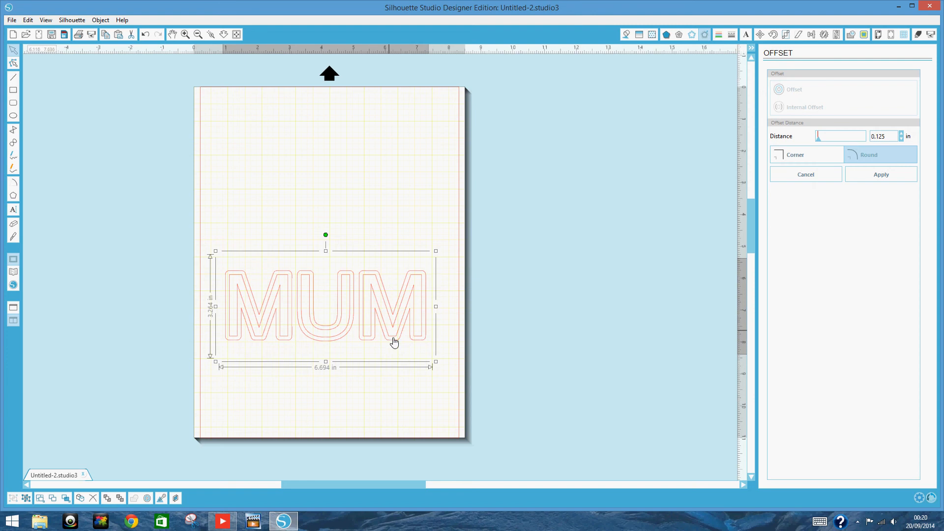
click(381, 402)
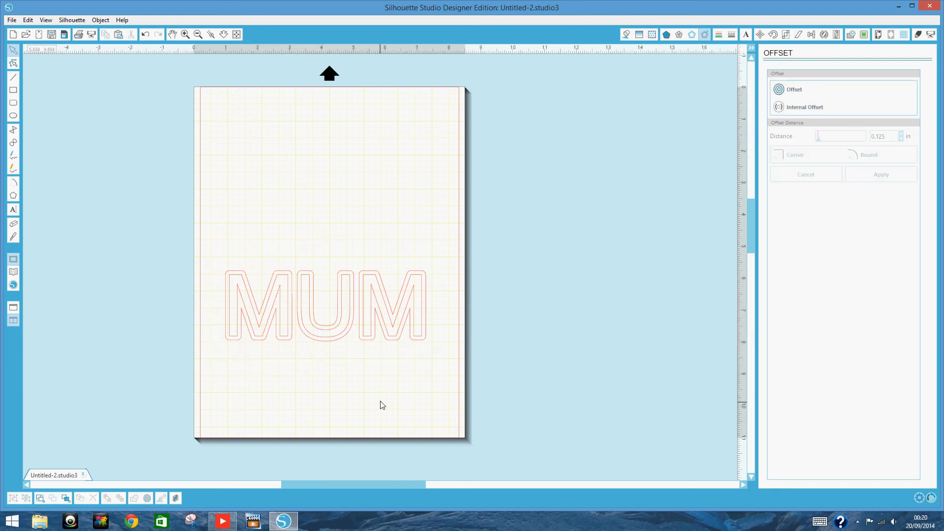
- Move the original inner MUM text off the page and delete it, keeping only the offset outline
click(395, 340)
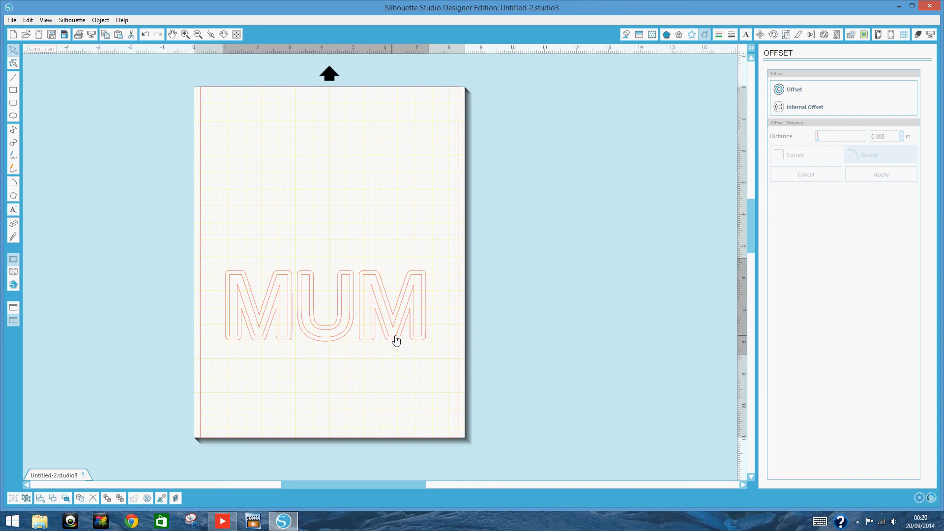
drag(395, 340, 676, 352)
click(677, 361)
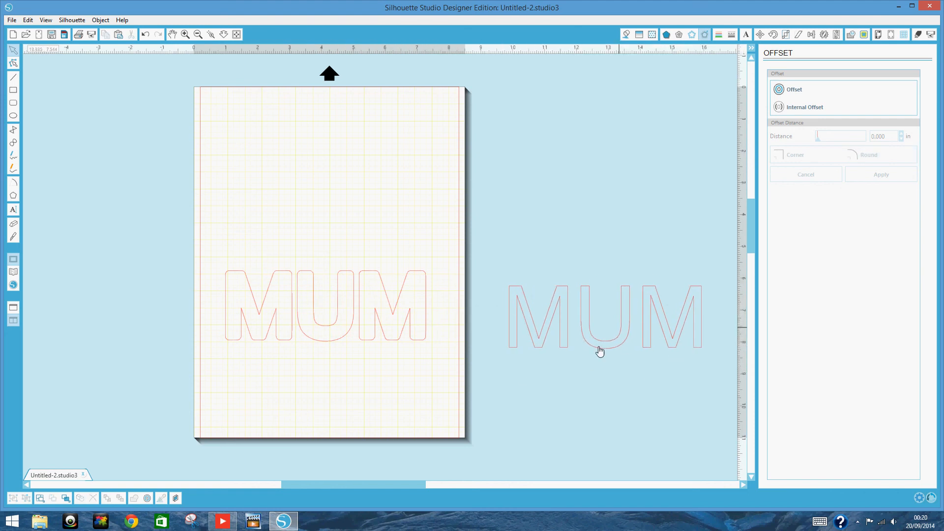
drag(497, 282, 706, 356)
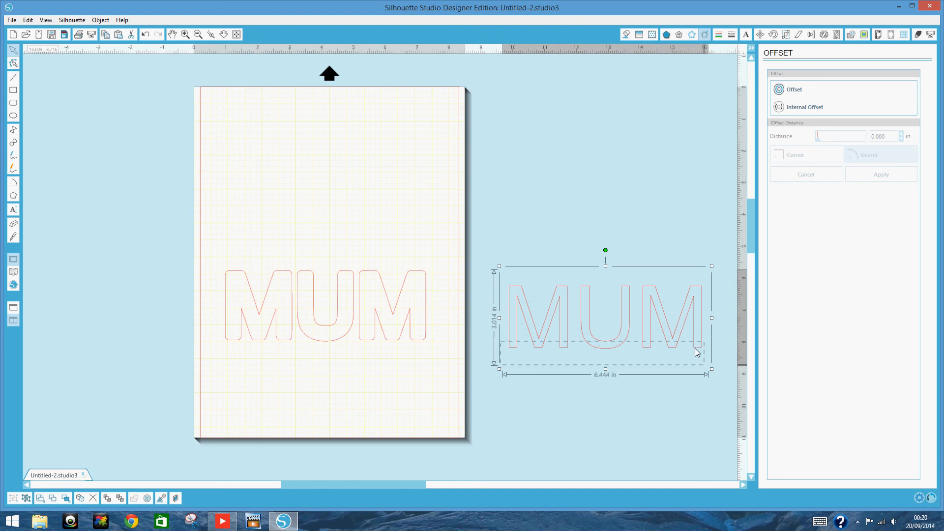
right_click(635, 313)
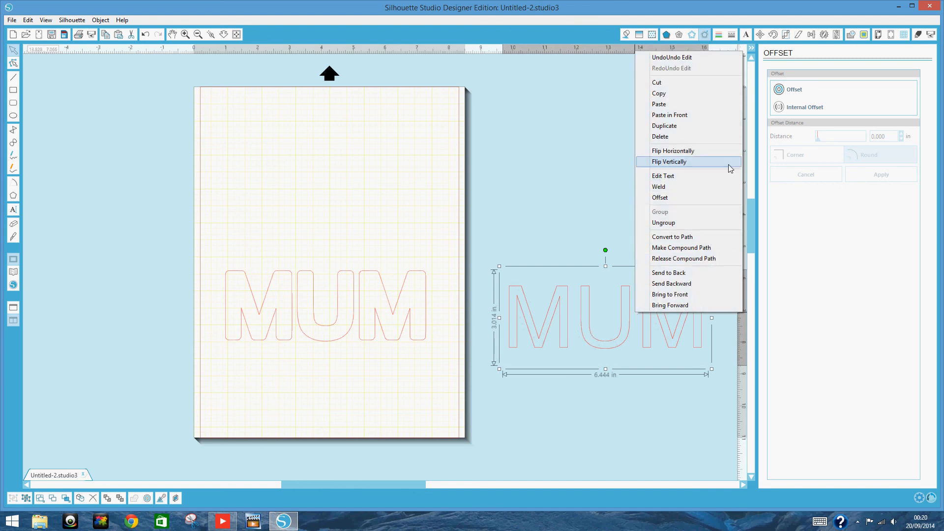
click(699, 137)
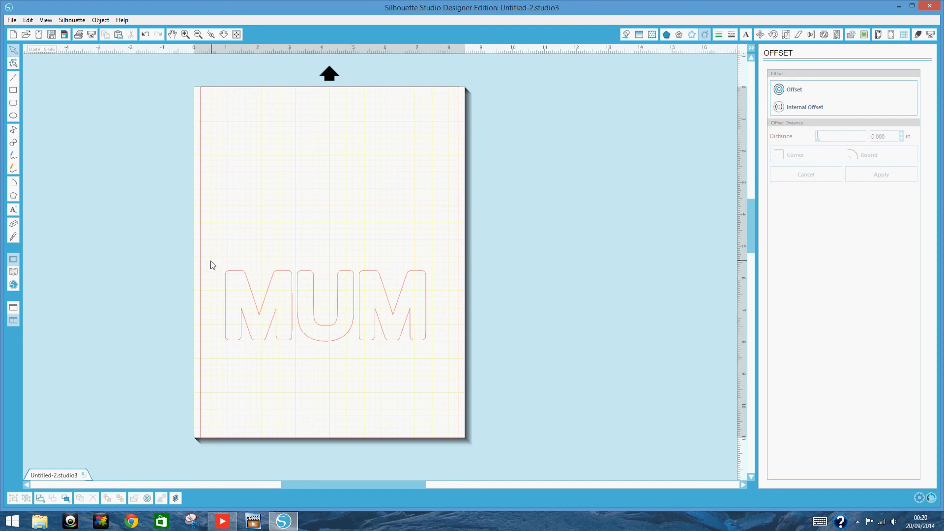
- Nudge the last M outline left until it slightly overlaps the U
drag(211, 262, 447, 345)
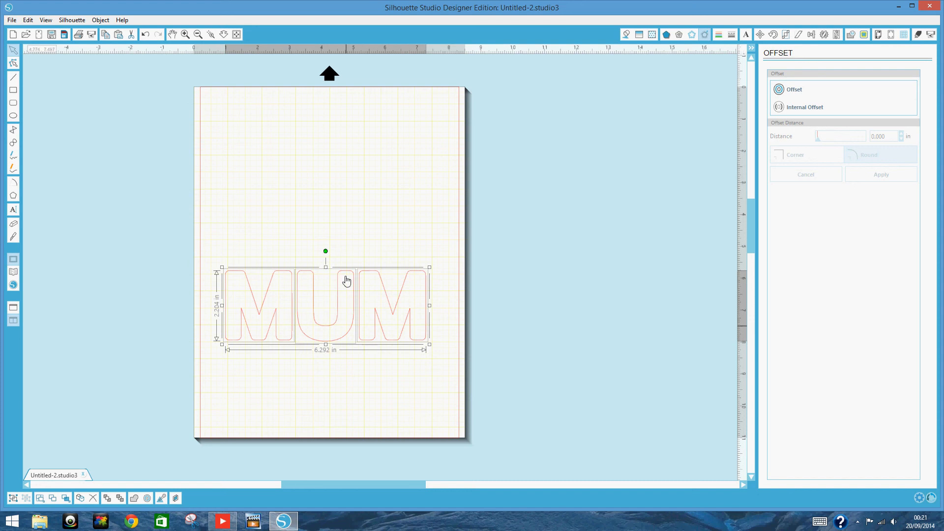
click(413, 399)
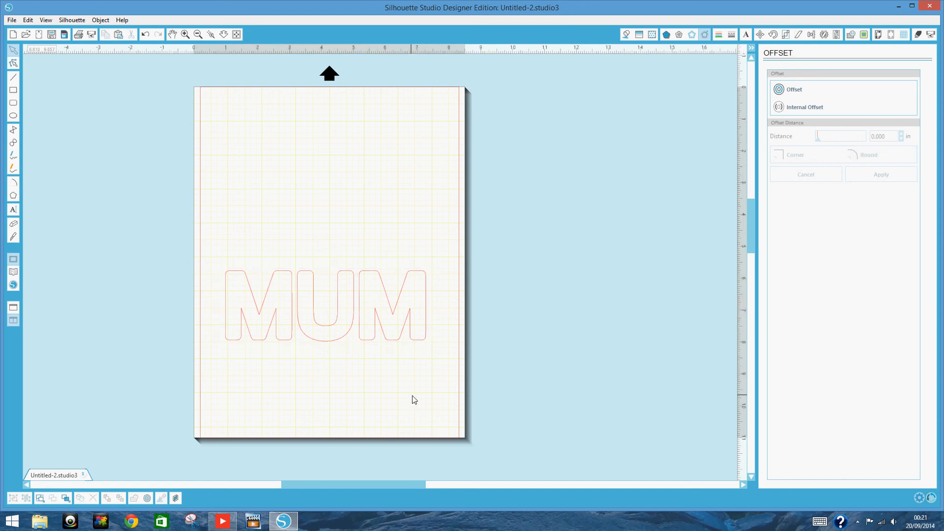
mouse_move(394, 343)
mouse_down()
mouse_move(417, 344)
mouse_move(396, 344)
mouse_move(407, 297)
mouse_move(403, 348)
mouse_up()
click(403, 347)
click(424, 343)
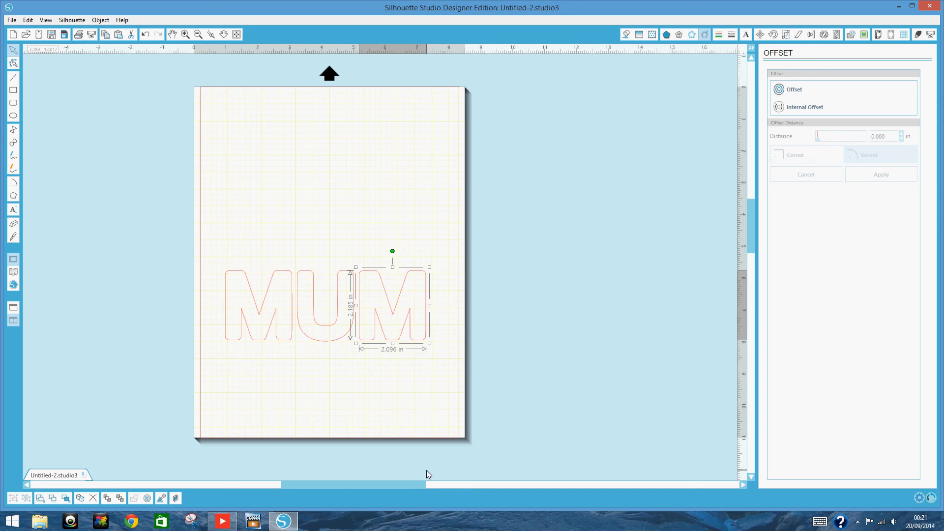
key(Left)
key(Left)
key(Left)
key(Left)
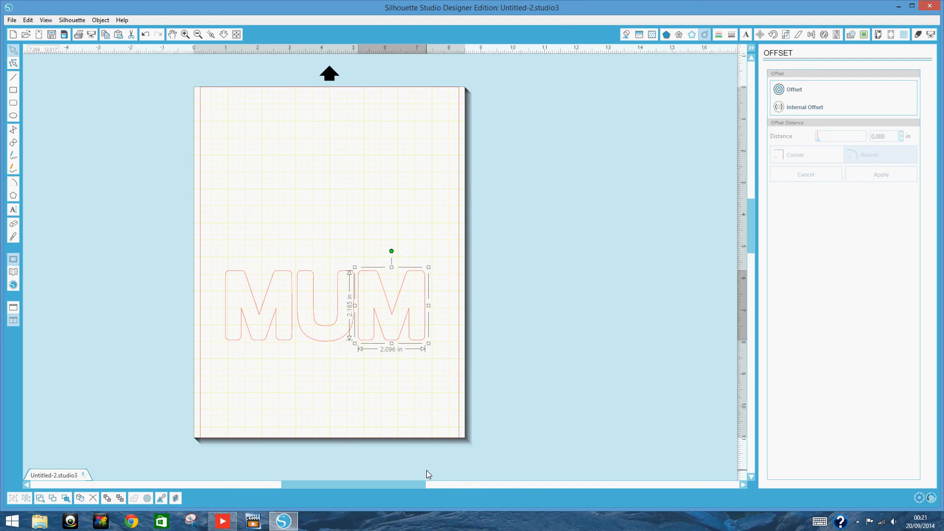
key(Left)
key(Left)
key(Left)
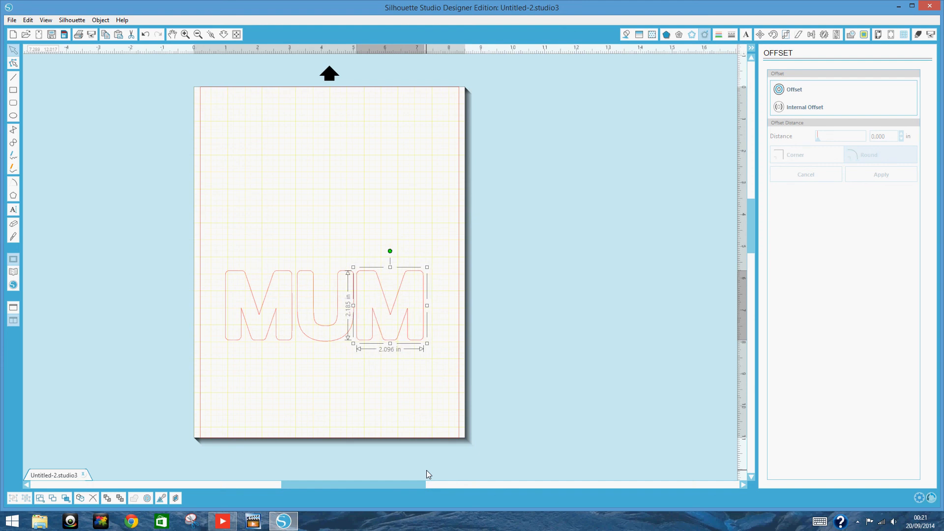
key(Left)
key(Left)
key(Left)
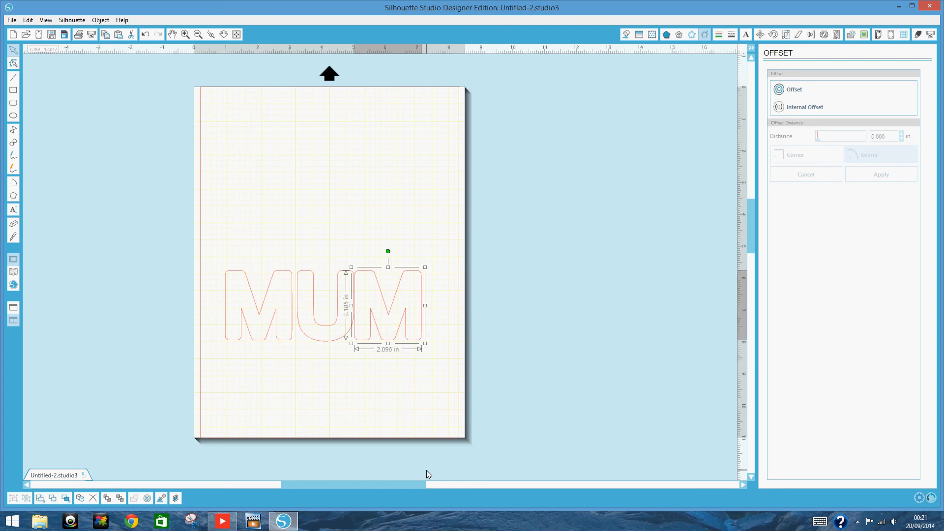
key(Left)
key(Left)
key(Left)
key(Left)
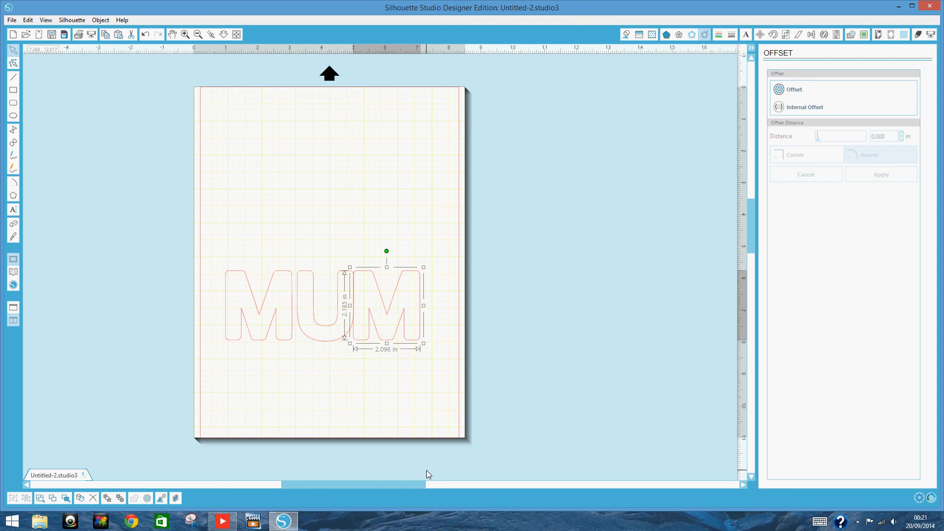
key(Left)
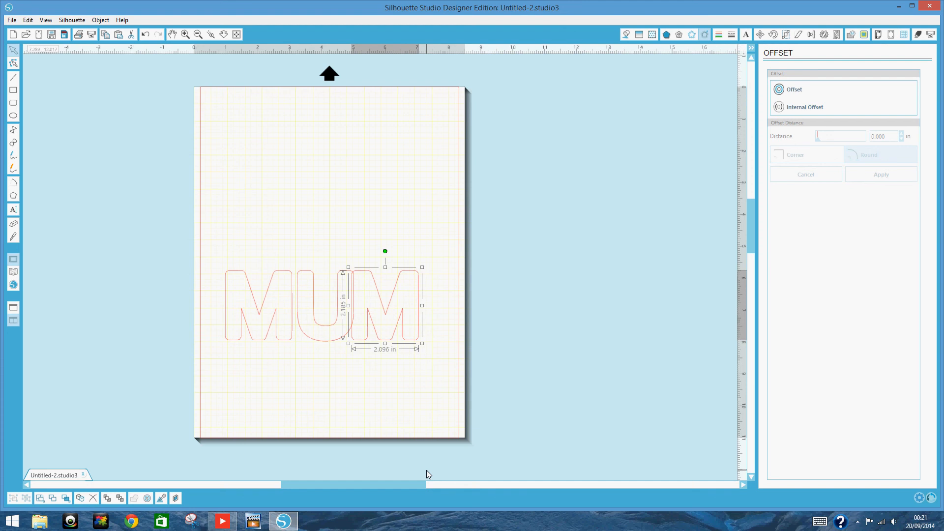
click(384, 407)
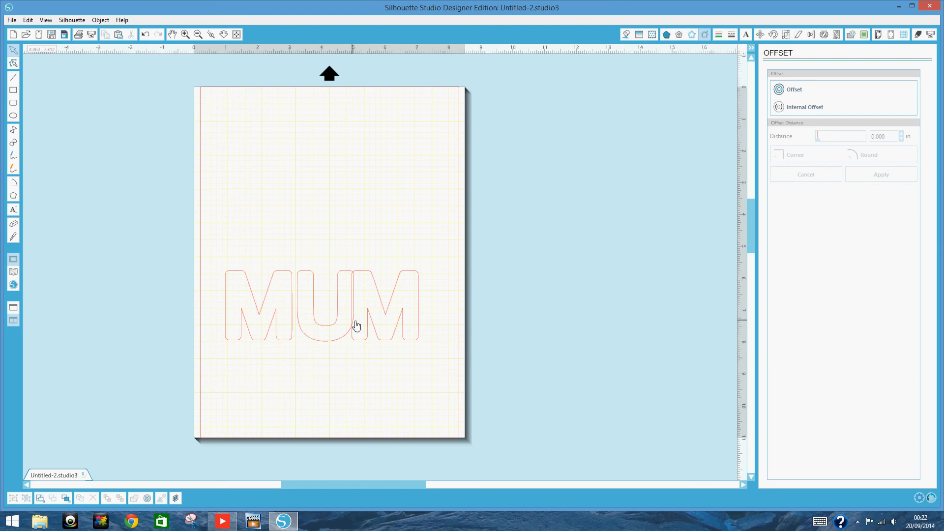
- Nudge the first M outline right until it slightly overlaps the U
click(257, 343)
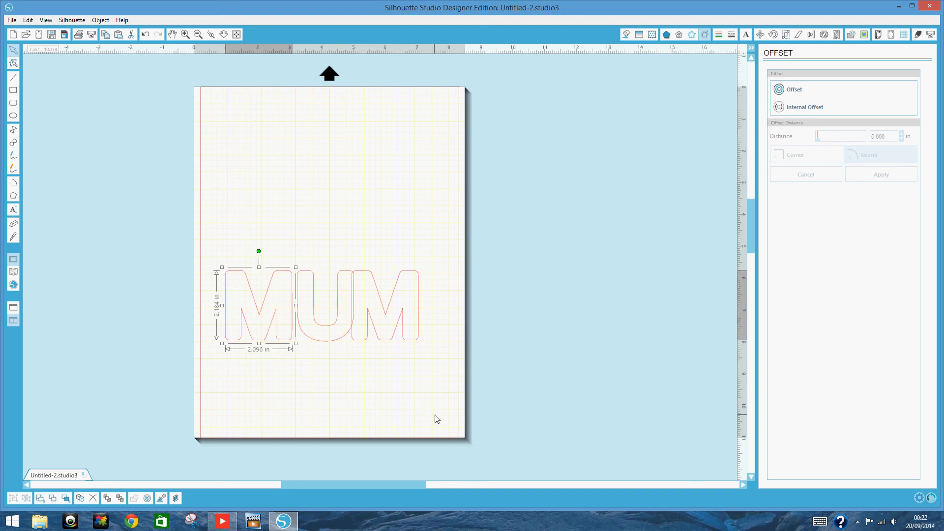
key(Right)
key(Right)
key(Right)
key(Right)
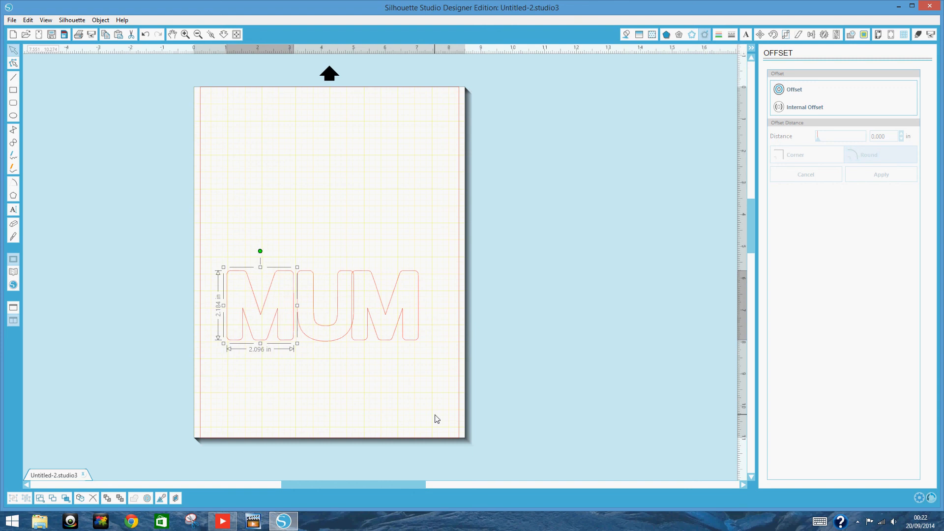
key(Right)
key(Right)
key(Right)
key(Right)
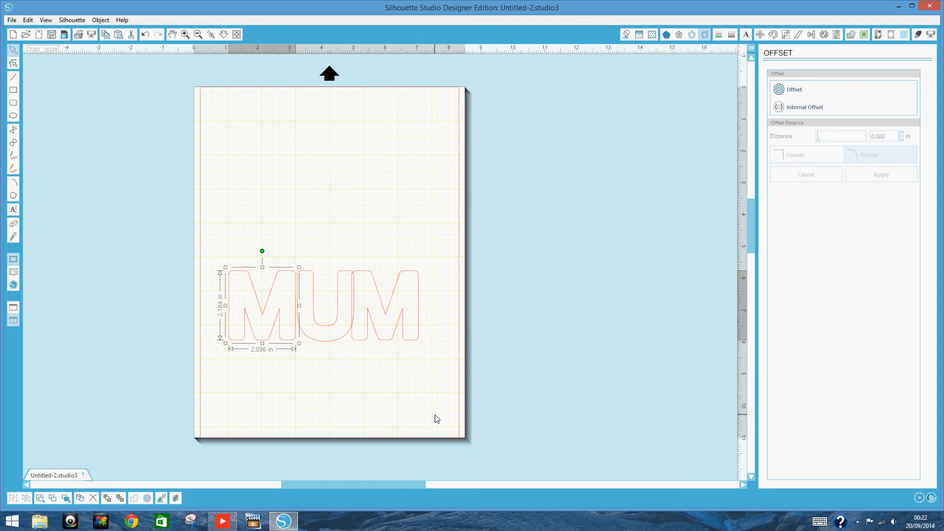
key(Right)
key(Right)
key(Right)
key(Right)
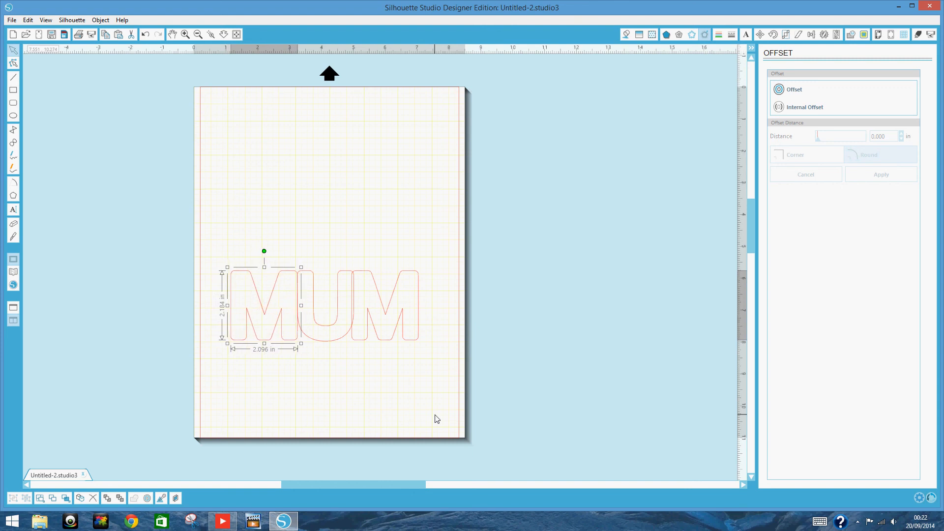
key(Right)
key(Right)
key(Right)
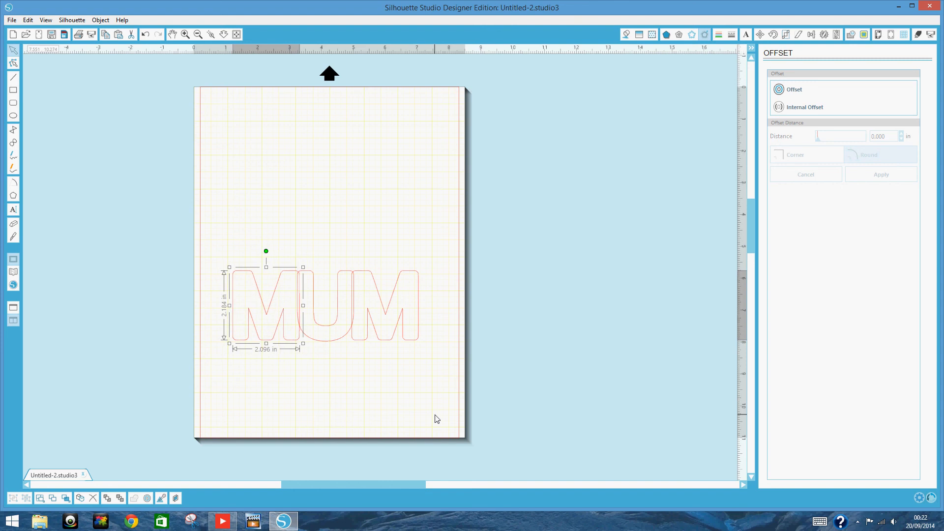
key(Right)
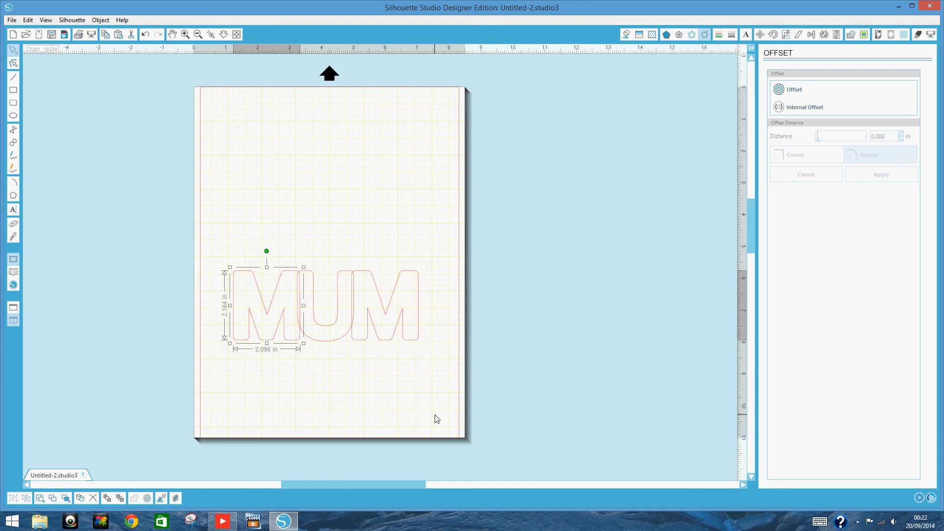
key(Left)
click(437, 419)
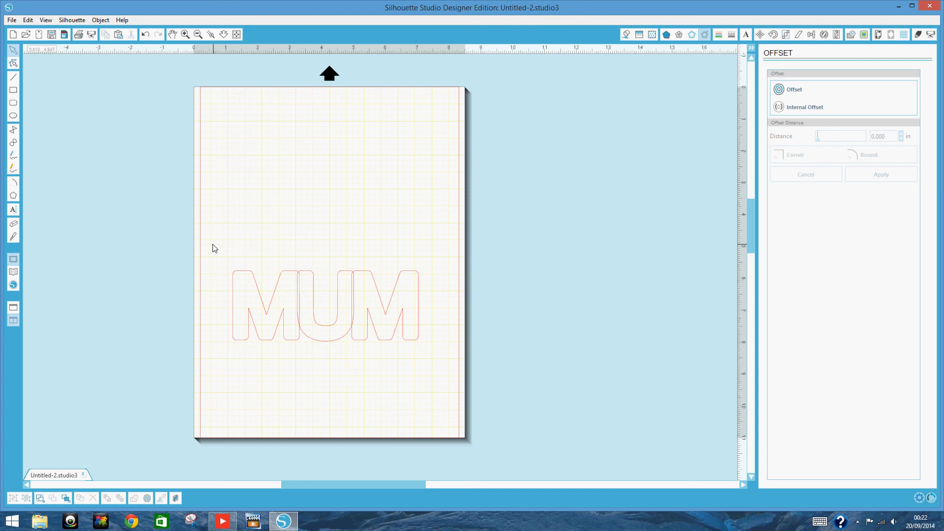
- Weld the three overlapping letter outlines into a single MUM shape
drag(212, 254, 437, 379)
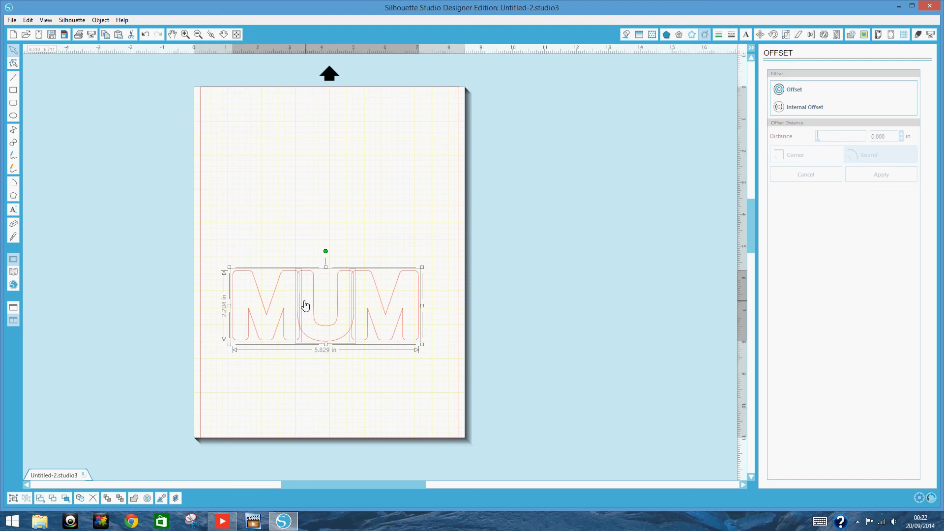
right_click(259, 297)
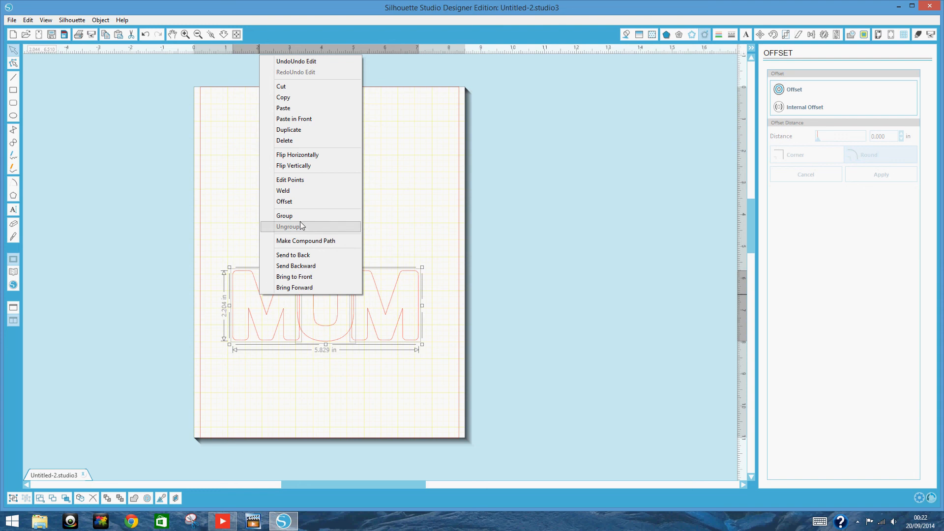
click(338, 196)
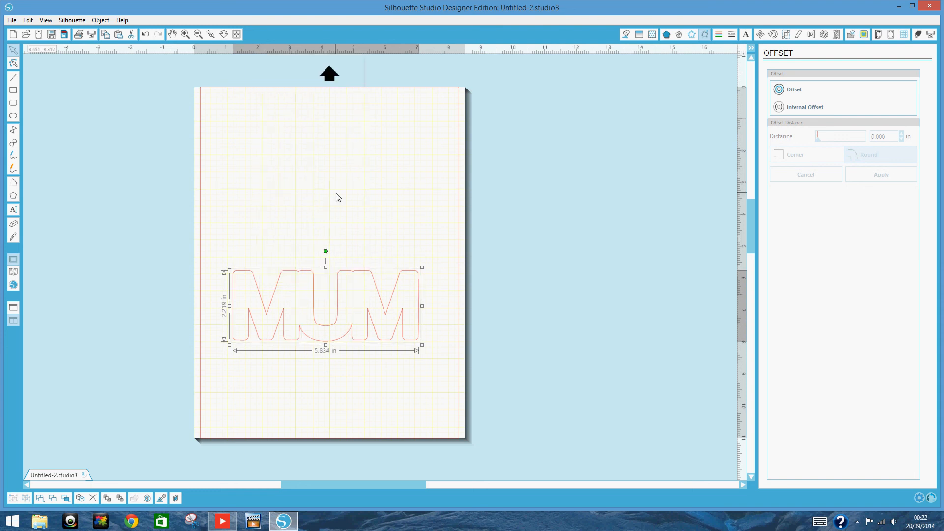
click(357, 409)
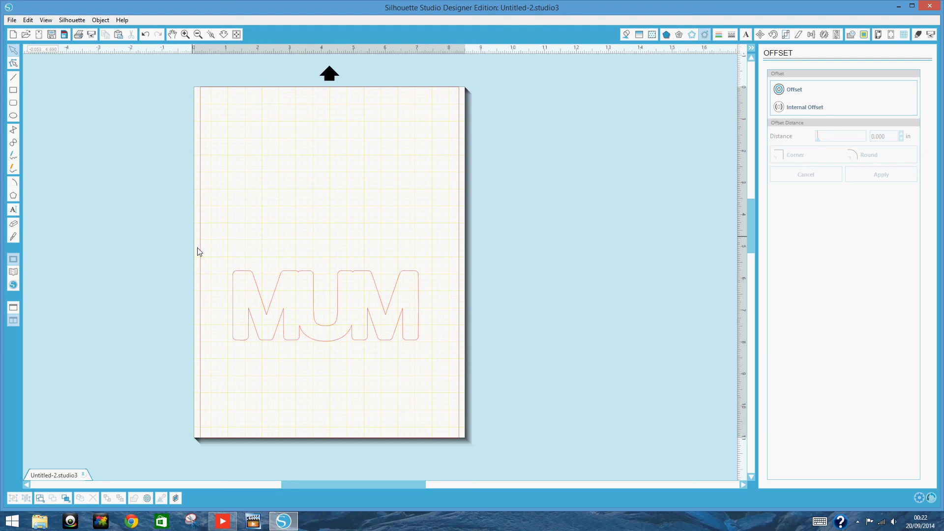
- Enlarge the welded MUM shape proportionally to about 7.3 in wide by 2.8 in high
click(242, 274)
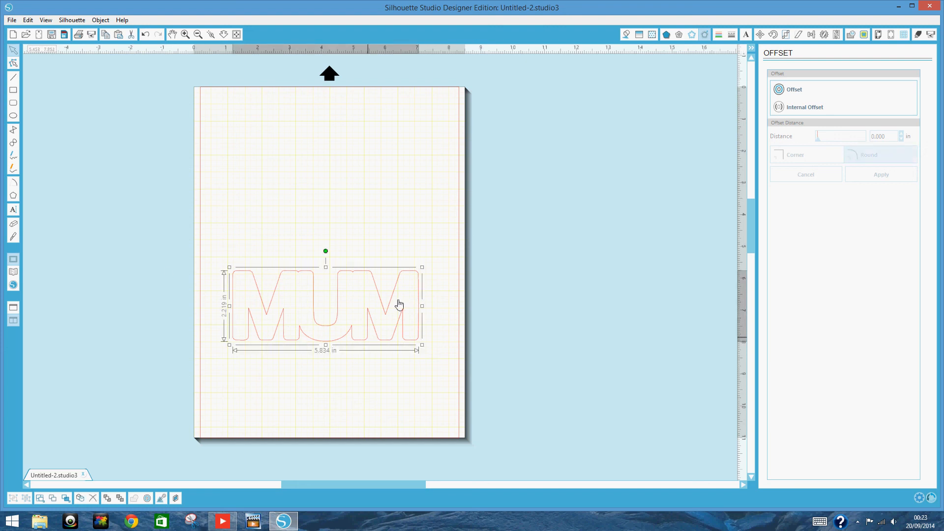
drag(426, 270, 457, 266)
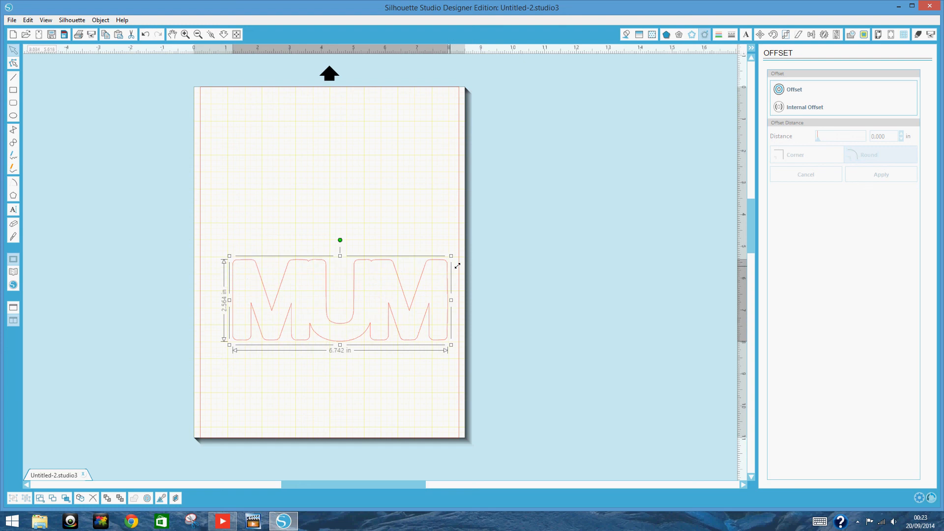
mouse_move(230, 259)
mouse_down()
mouse_move(210, 253)
mouse_move(217, 255)
mouse_up()
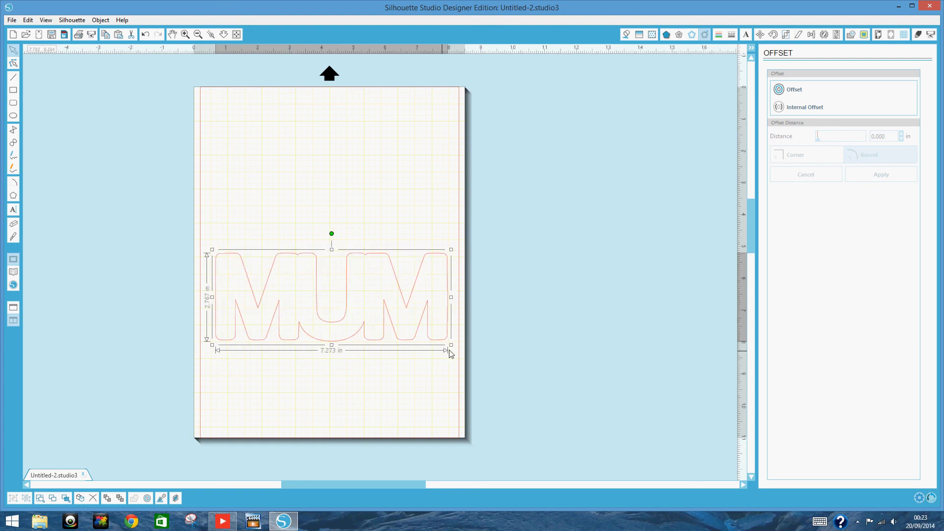
- Move the welded MUM shape to the lower part of the page and enlarge it proportionally to about 7.7 in wide
drag(406, 344, 411, 408)
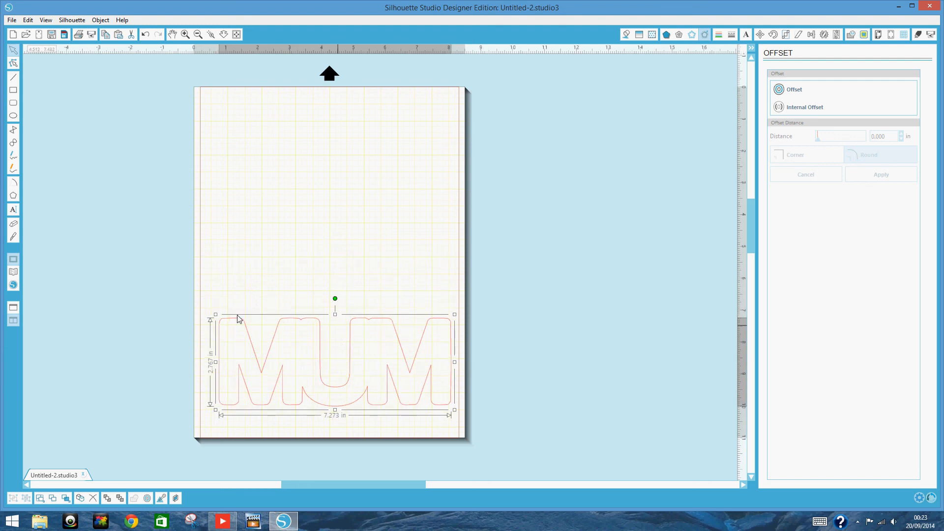
mouse_move(219, 319)
mouse_down()
mouse_move(215, 307)
mouse_move(209, 315)
mouse_up()
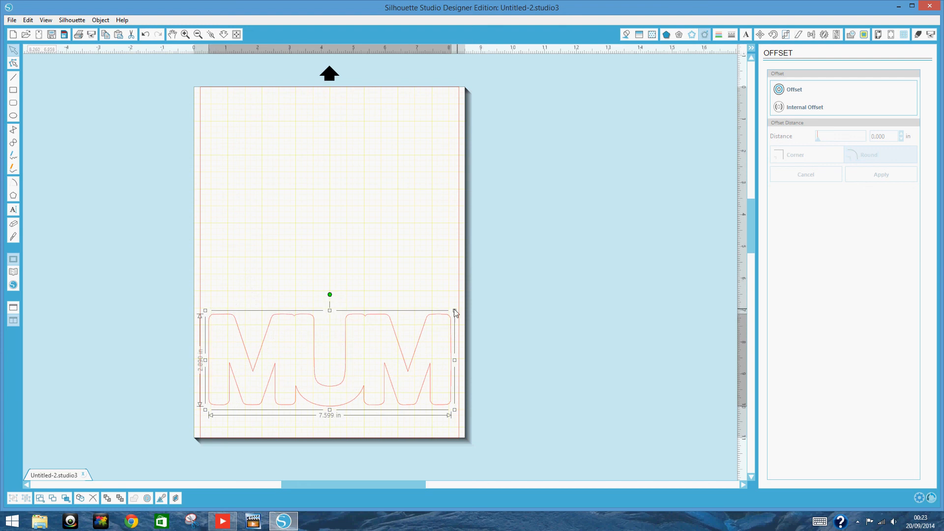
drag(458, 314, 461, 314)
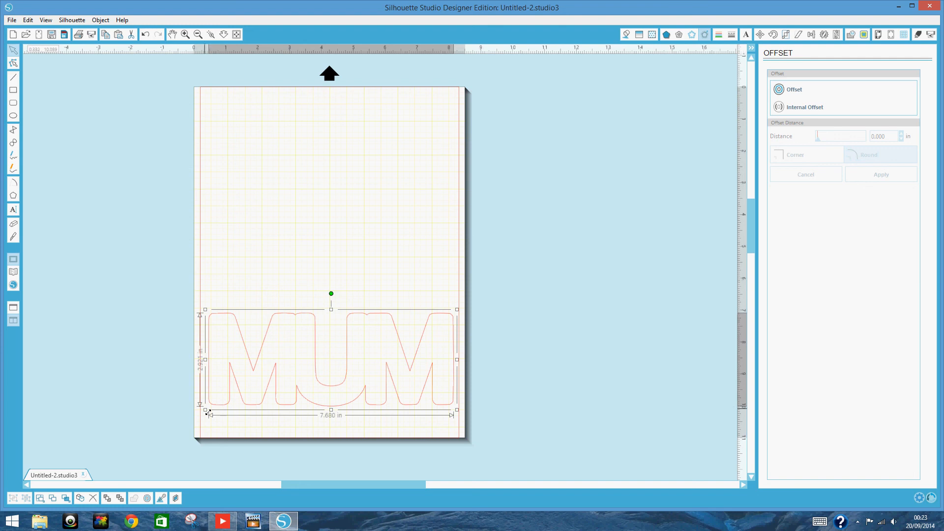
- Resize the welded MUM shape to about 7.55 in wide by 3.75 in high and move it slightly up, centred across the page
drag(207, 412, 206, 413)
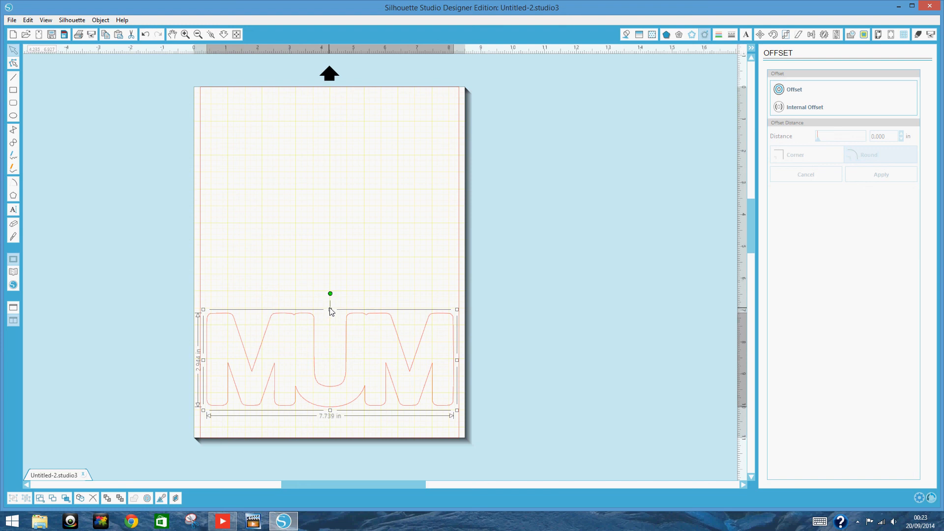
drag(333, 313, 335, 296)
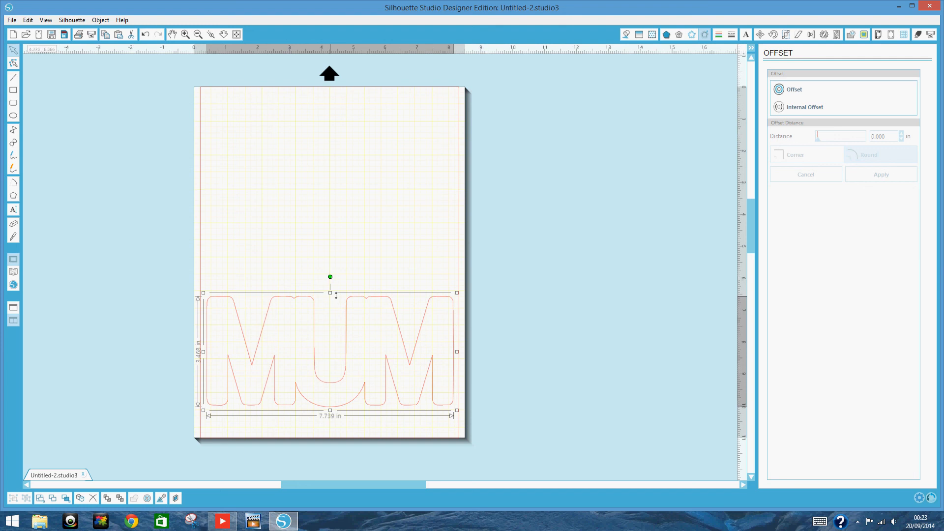
drag(336, 295, 340, 288)
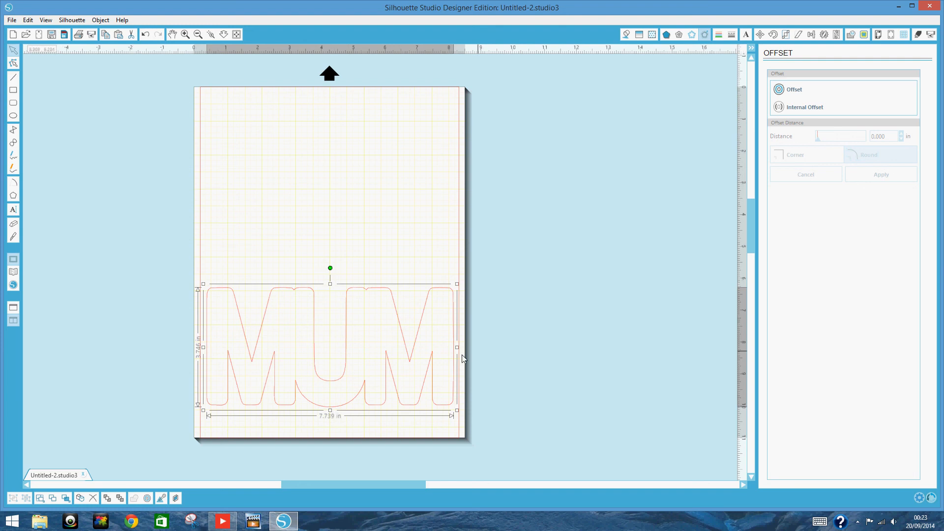
drag(461, 350, 456, 351)
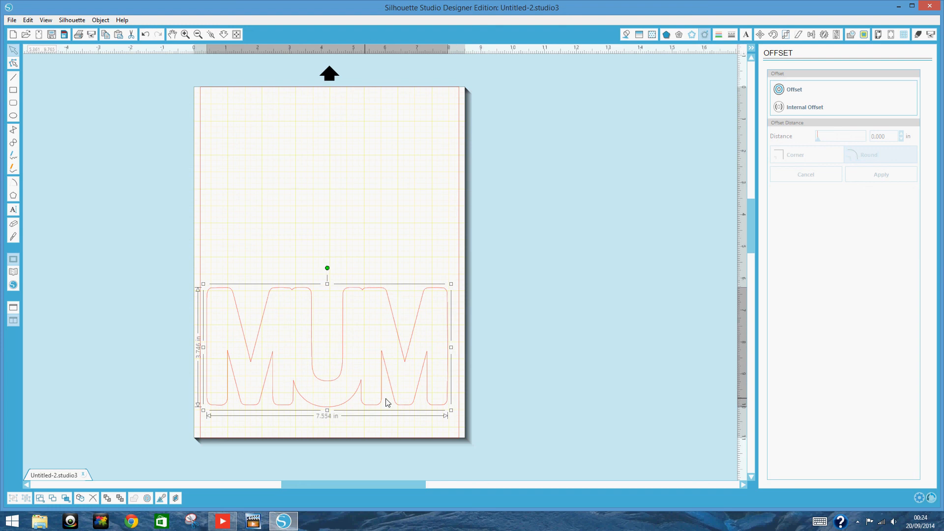
click(564, 391)
drag(337, 411, 343, 395)
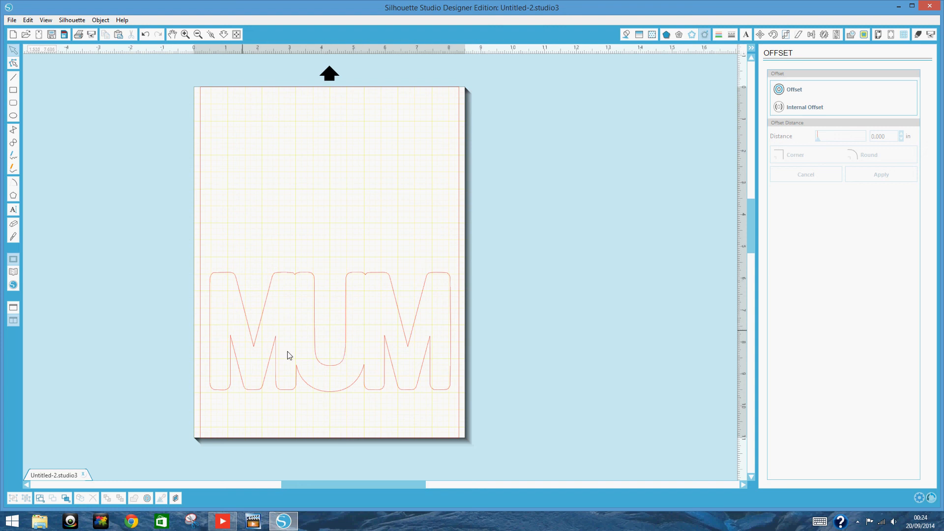
- Duplicate the MUM shape and flip the copy both horizontally and vertically
click(331, 392)
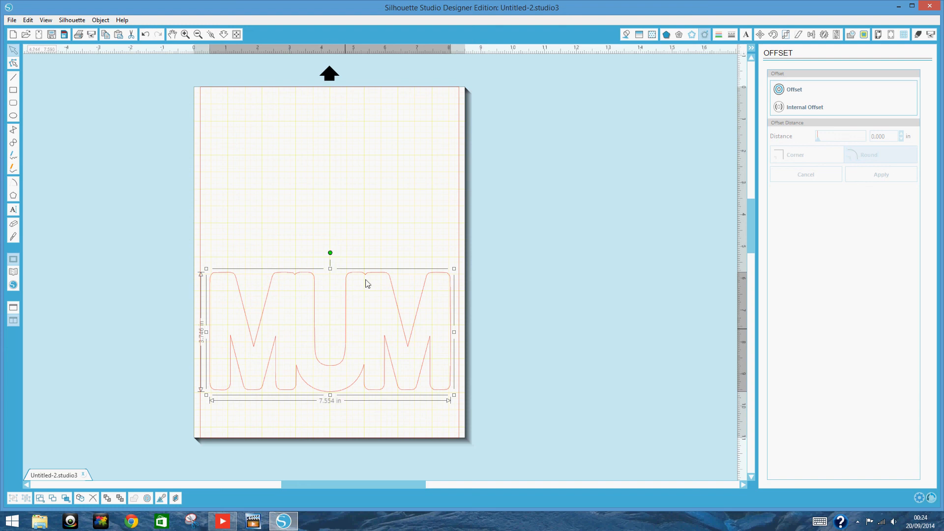
right_click(333, 296)
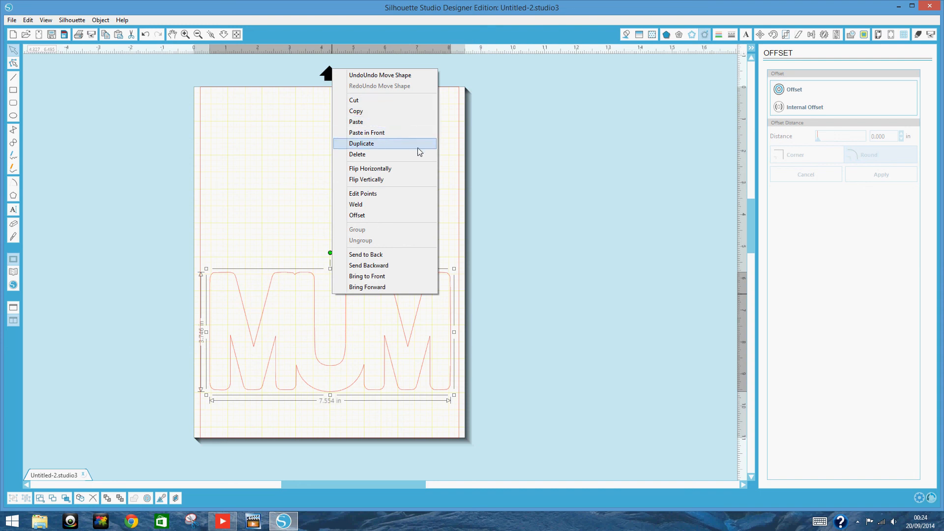
click(390, 144)
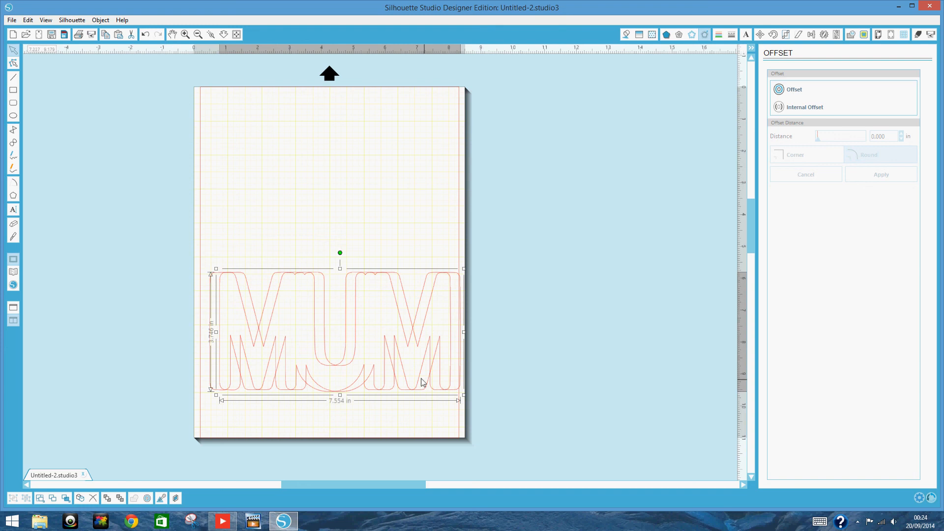
right_click(366, 308)
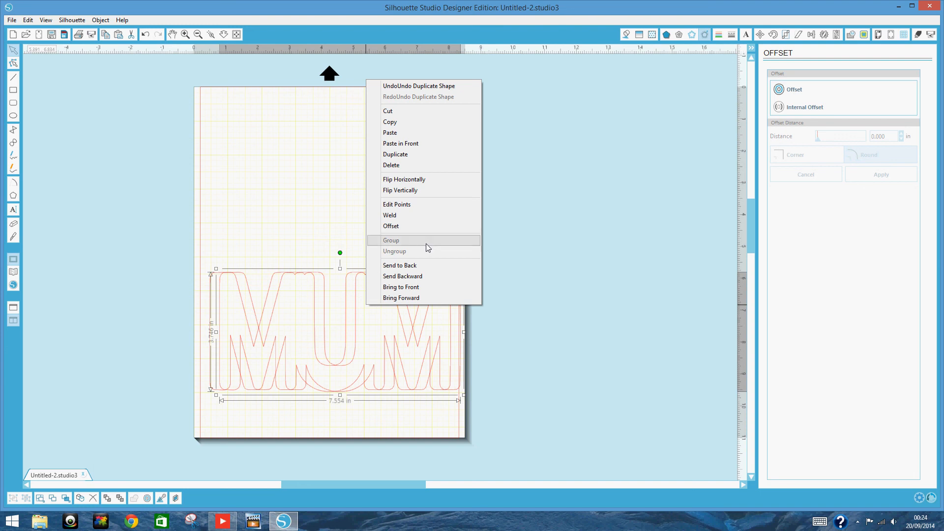
click(439, 185)
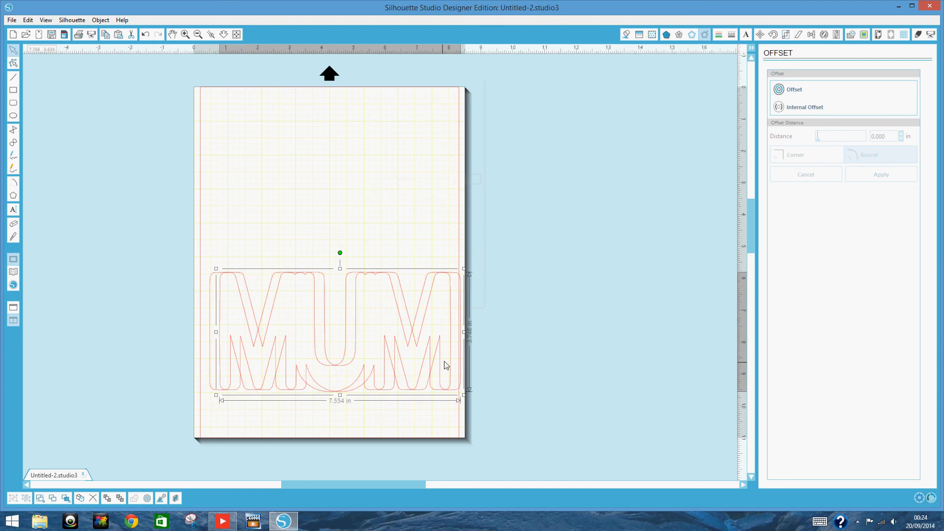
right_click(371, 326)
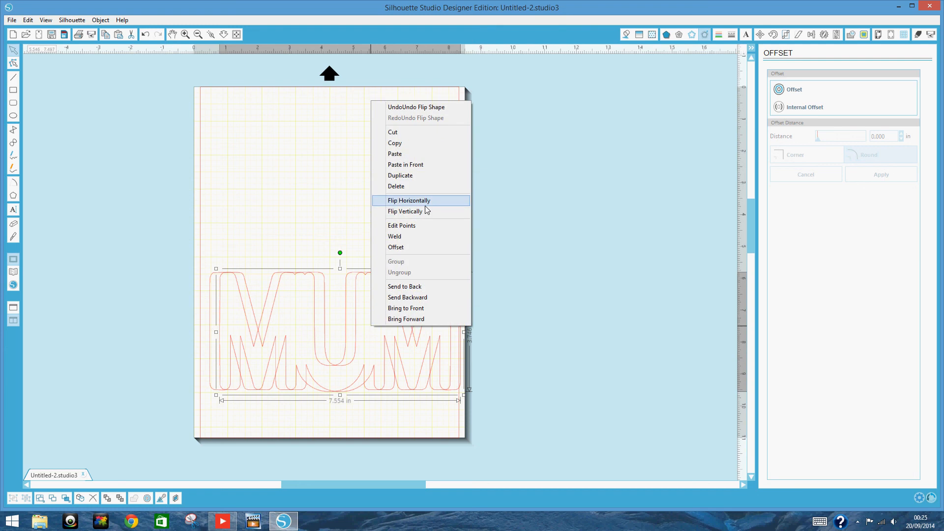
click(426, 219)
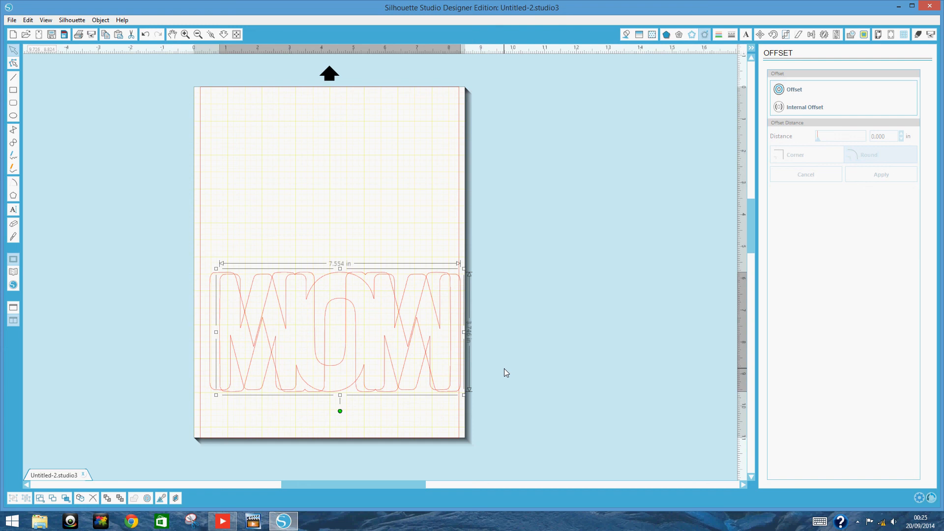
- Nudge the flipped MUM copy up until its lower edge only slightly overlaps the top of the original
key(Up)
key(Up)
key(Up)
key(Up)
key(Up)
key(Up)
key(Up)
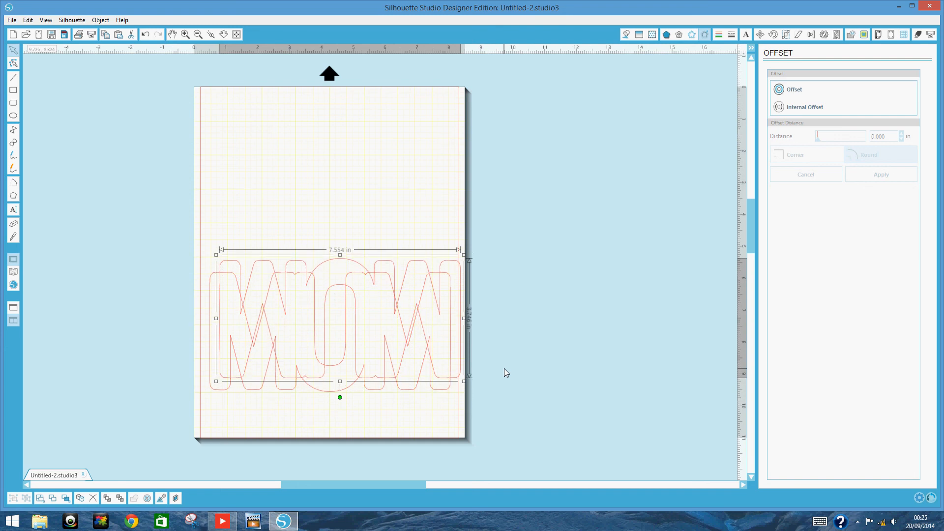
key(Up)
key(Up)
key(Up)
key(Up)
key(Up)
key(Up)
key(Up)
key(Up)
key(Up)
key(Up)
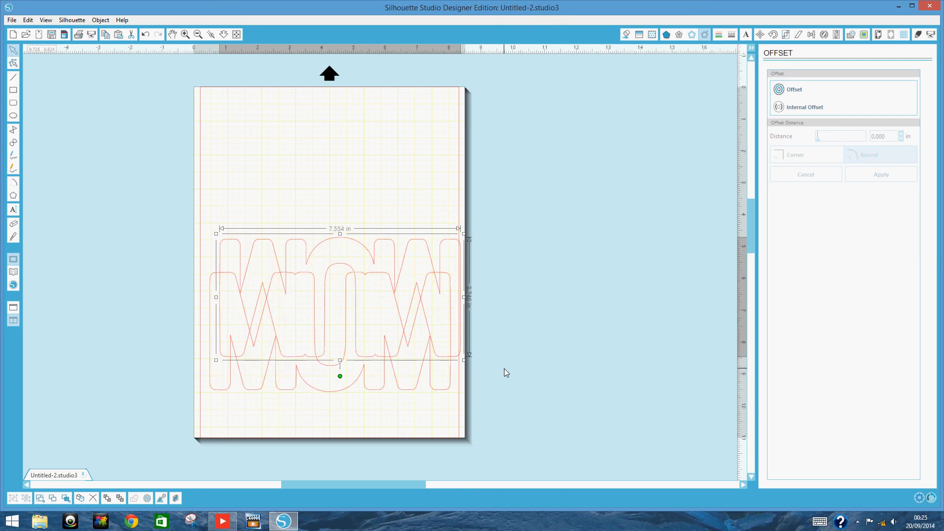
key(Up)
key(Up)
key(Up)
key(Up)
key(Up)
key(Up)
key(Up)
key(Up)
key(Up)
key(Up)
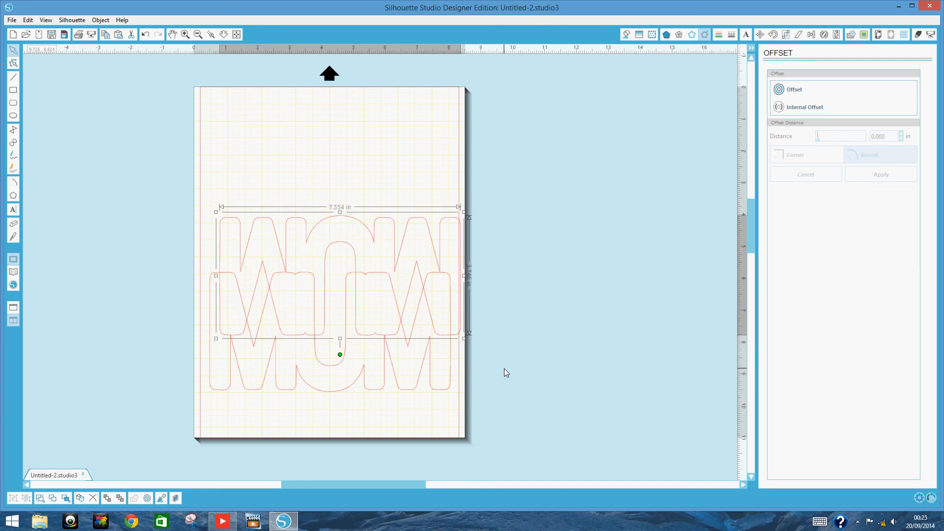
key(Up)
key(Up)
key(Up)
key(Up)
key(Up)
key(Up)
key(Up)
key(Up)
key(Up)
key(Up)
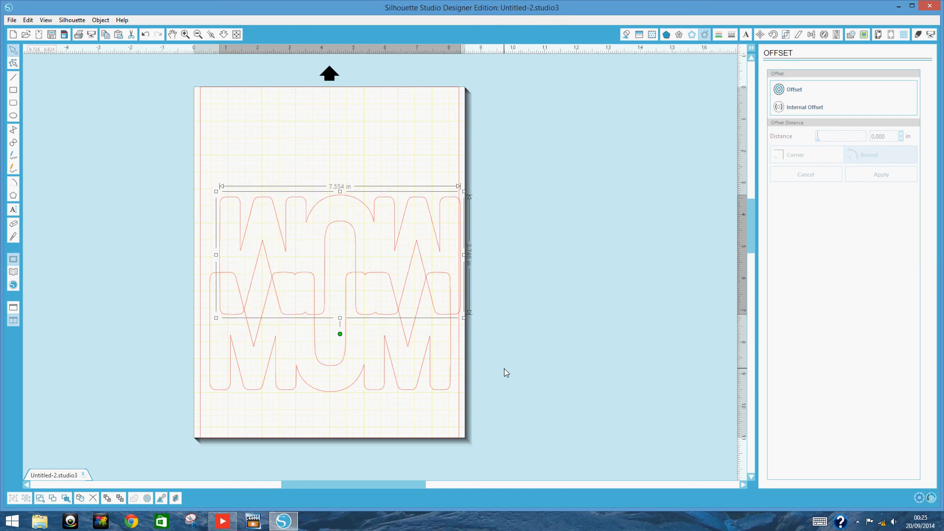
key(Up)
key(Up)
key(Up)
key(Up)
key(Up)
key(Up)
key(Up)
key(Up)
key(Up)
key(Up)
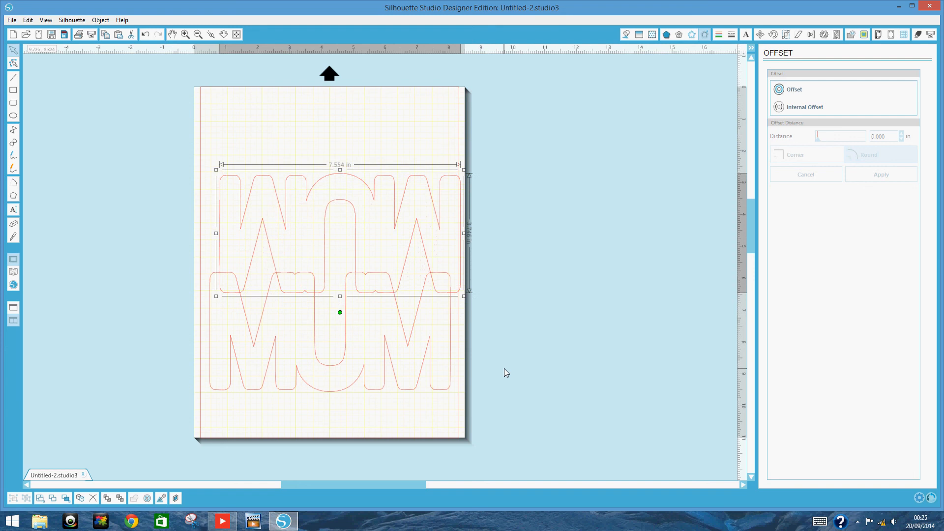
key(Up)
key(Up)
key(Up)
key(Up)
key(Up)
key(Up)
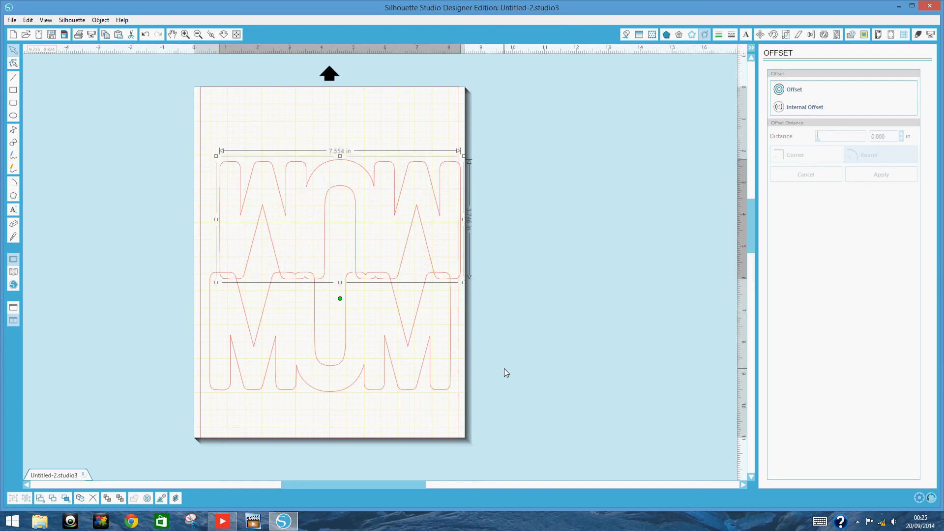
key(Up)
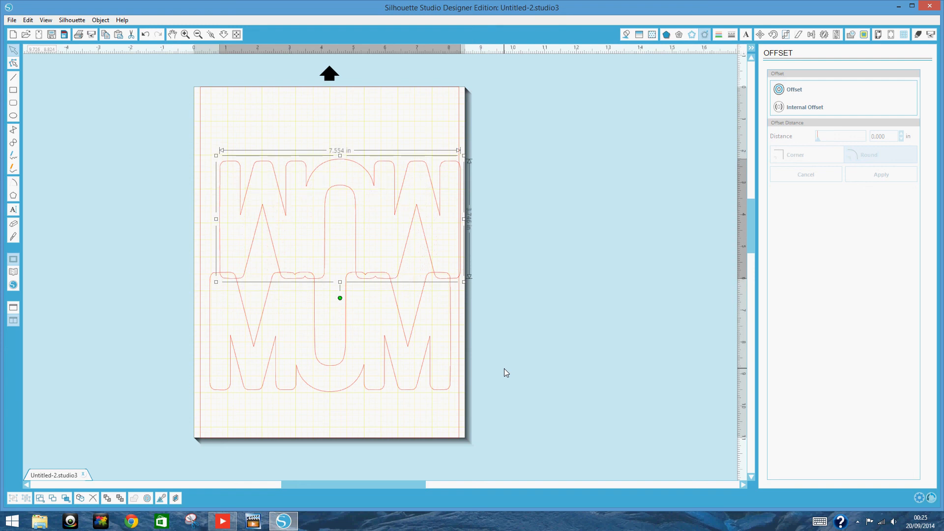
key(Up)
key(Up)
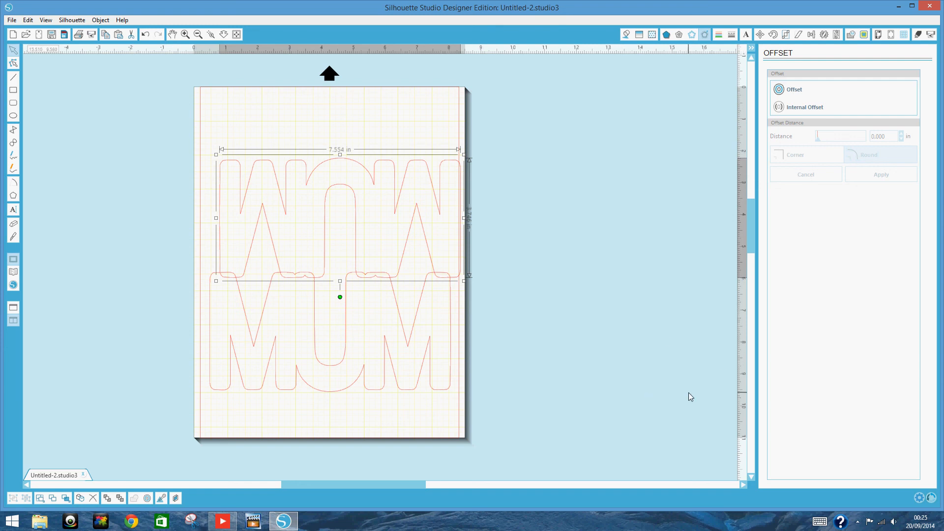
- Nudge the flipped MUM copy left until its letters line up with the original below
key(Left)
key(Left)
key(Left)
key(Left)
key(Left)
key(Left)
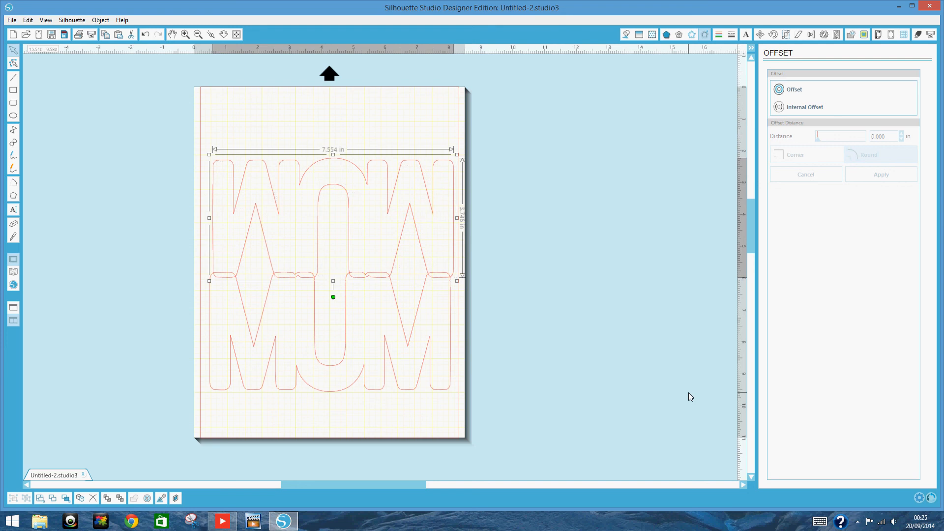
key(Left)
key(Left)
key(Left)
key(Left)
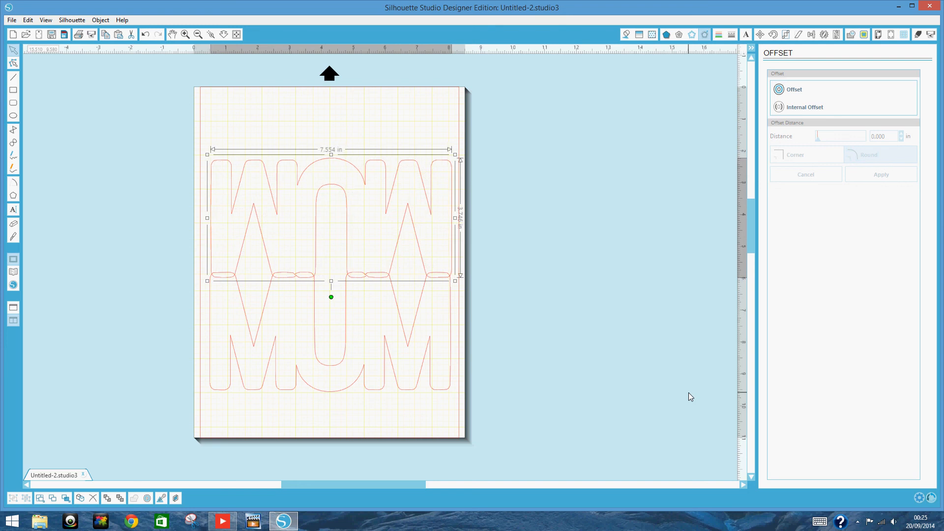
key(Left)
key(Left)
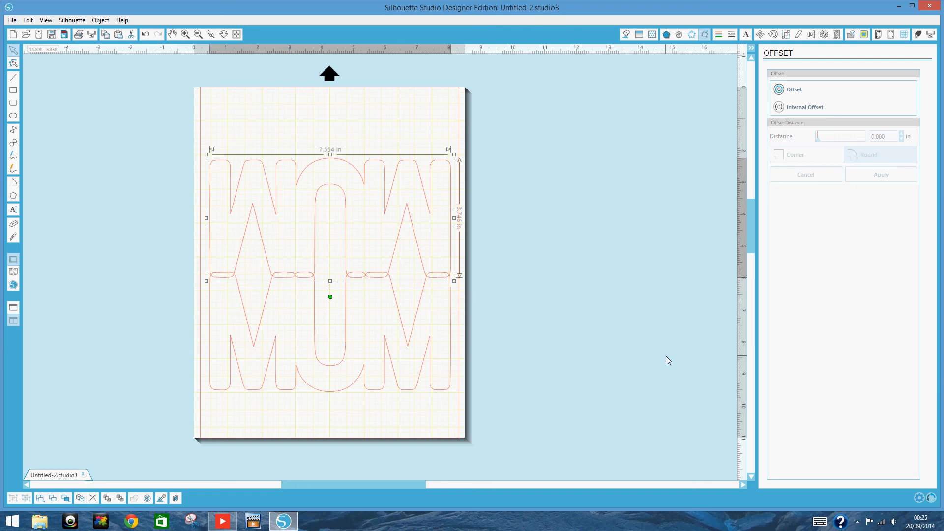
- Nudge the flipped copy slightly further up to narrow its overlap with the original MUM shape
key(Up)
key(Up)
key(Up)
key(Up)
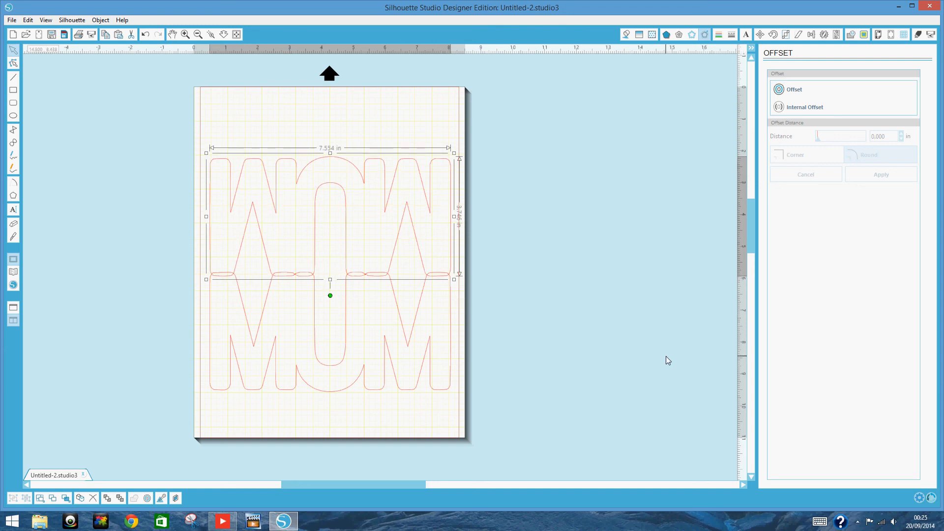
key(Up)
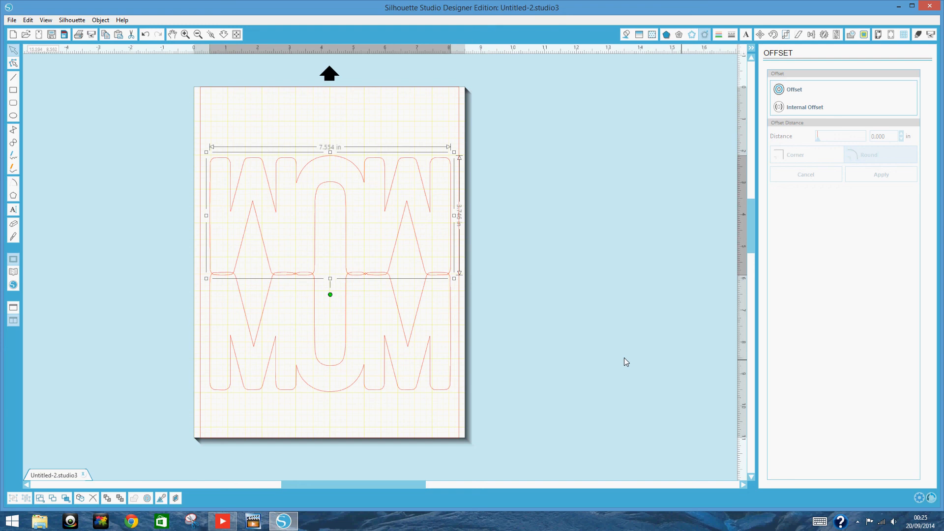
- Weld the original and flipped MUM shapes into a single mirrored shape
click(532, 291)
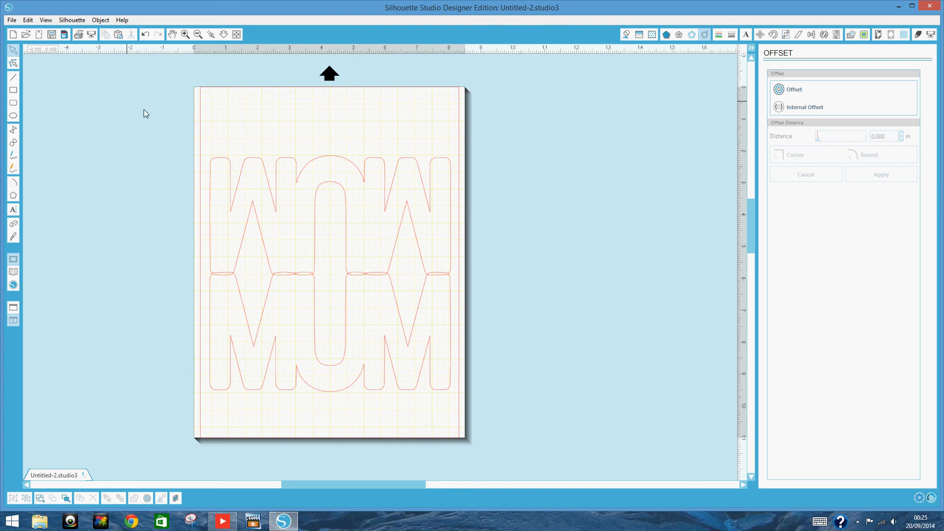
drag(192, 140, 477, 448)
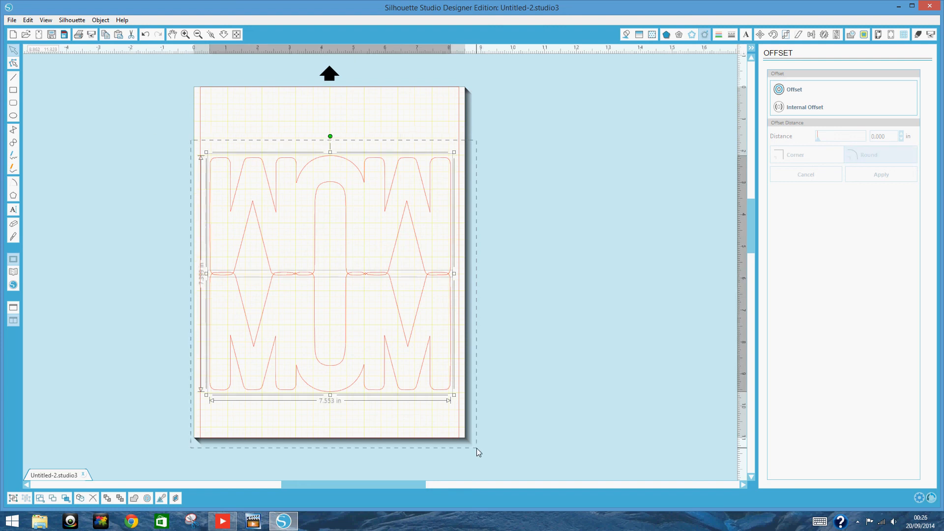
right_click(345, 250)
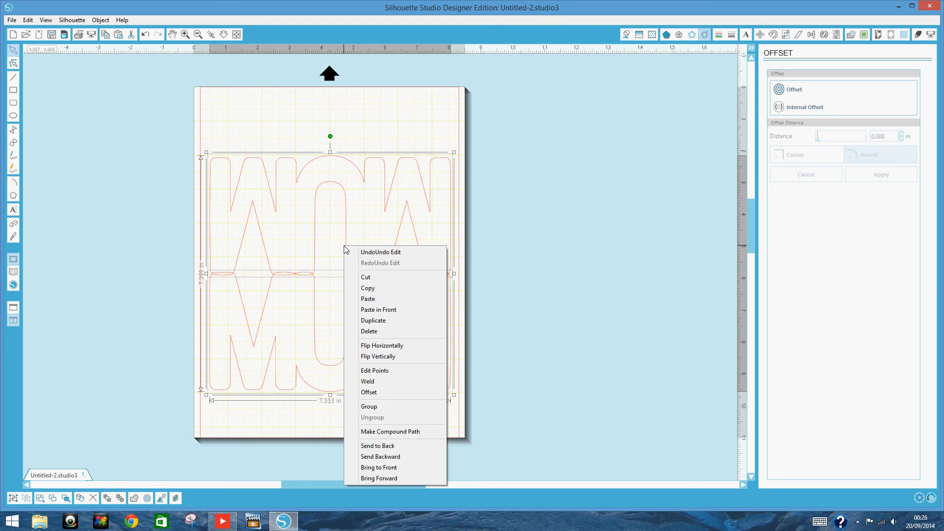
click(417, 382)
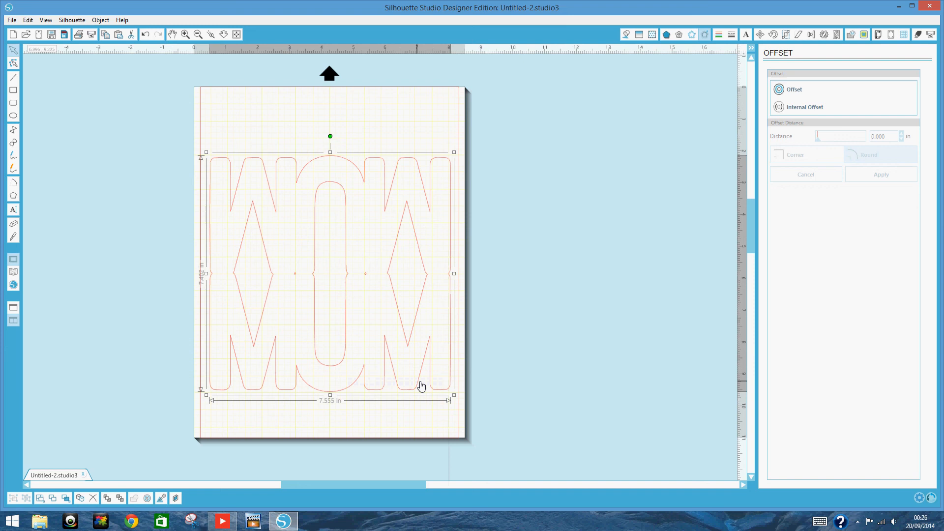
click(526, 301)
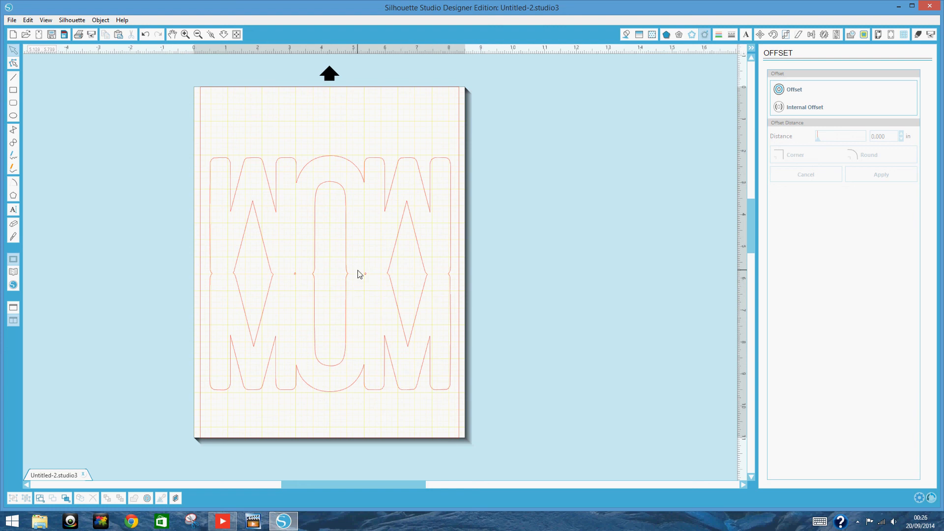
- Create a 0.125 in rounded offset around the welded mirrored MUM shape
drag(200, 142, 473, 411)
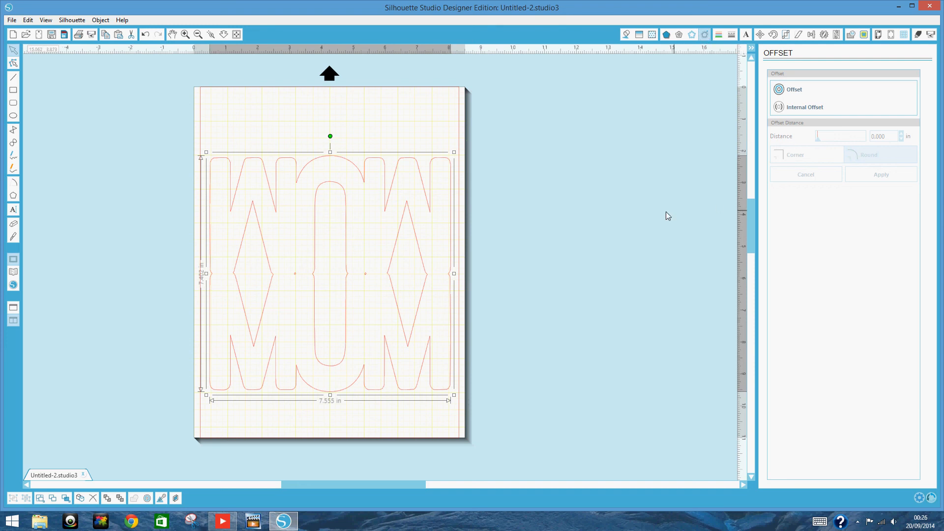
click(778, 90)
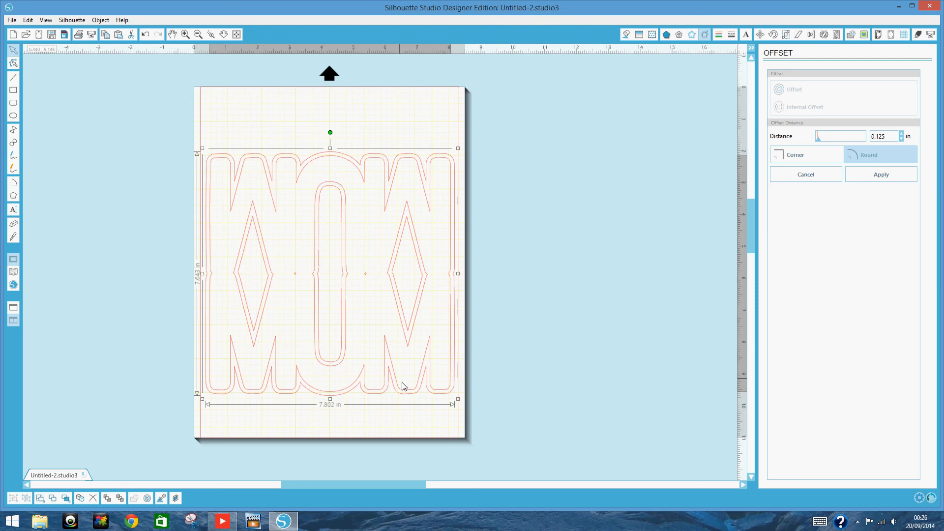
click(492, 365)
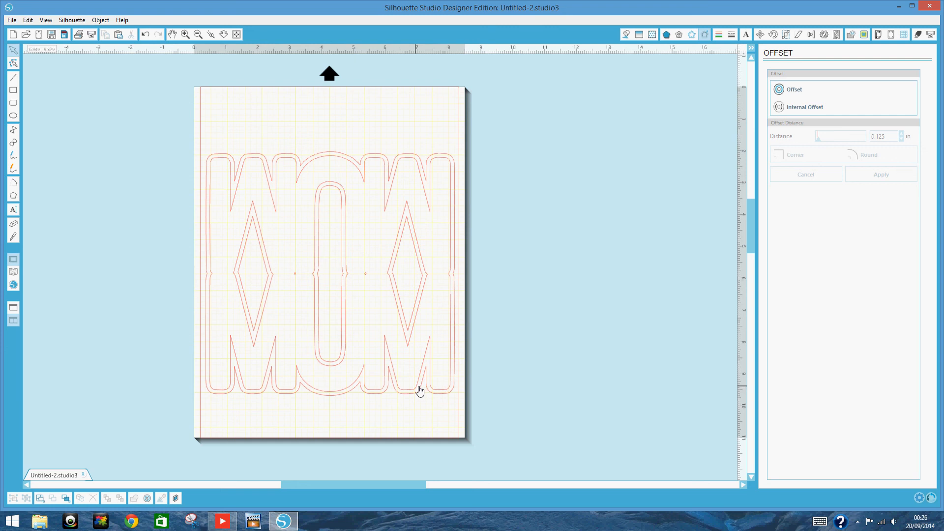
- Move the original welded shape off the page and back inside its offset outline
drag(418, 389, 694, 393)
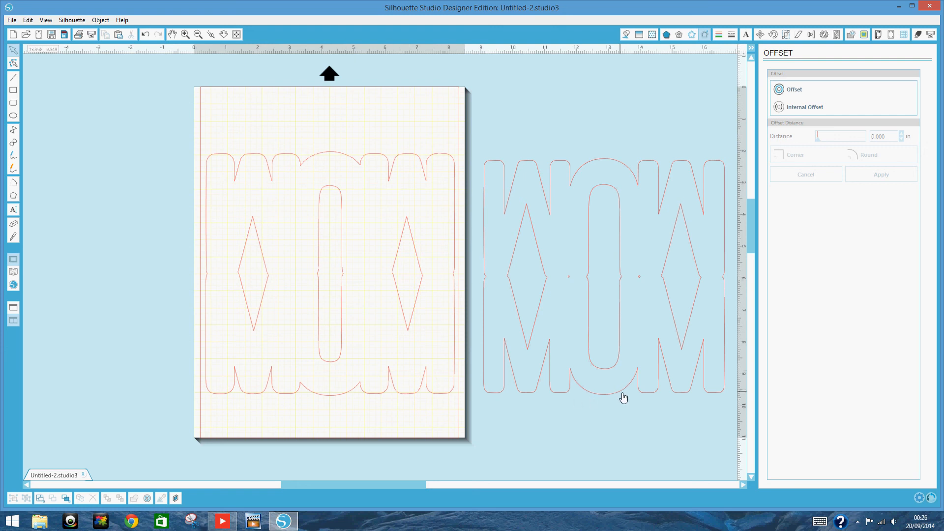
mouse_move(617, 396)
mouse_down()
mouse_move(433, 372)
mouse_move(355, 401)
mouse_move(345, 394)
mouse_up()
click(455, 383)
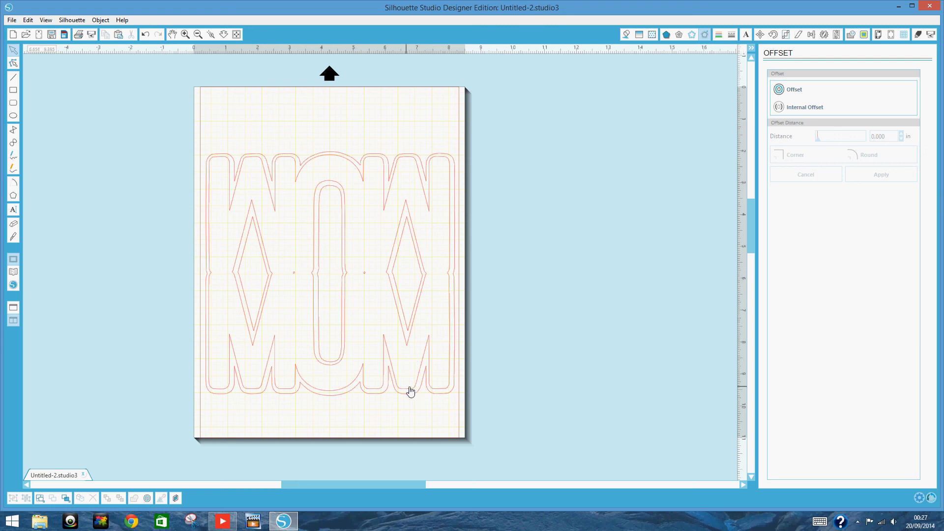
- Move the original welded shape off the page to the right, leaving only the offset outline on the page
drag(442, 393, 638, 384)
drag(697, 403, 676, 406)
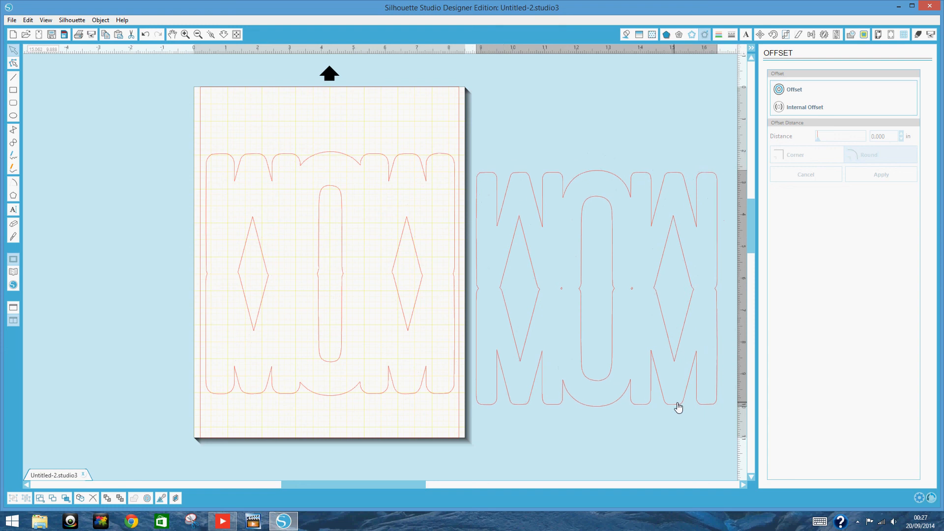
click(541, 426)
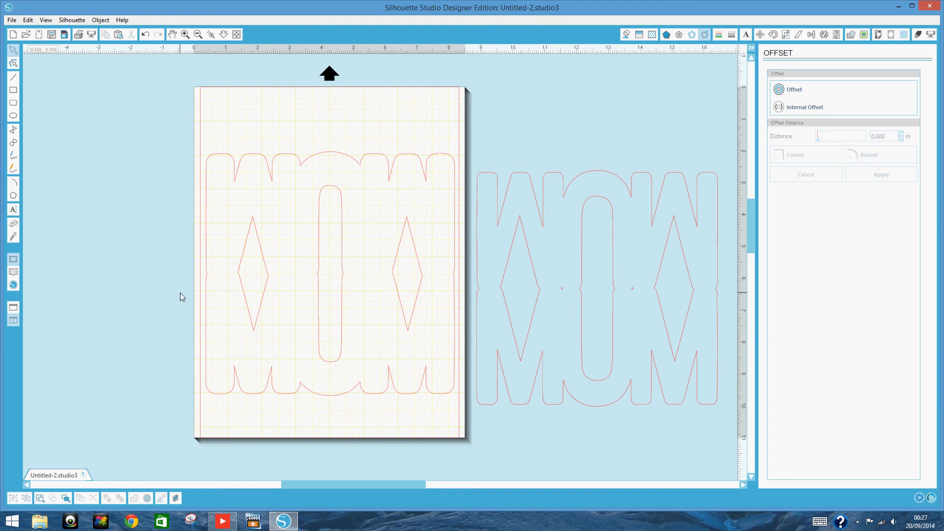